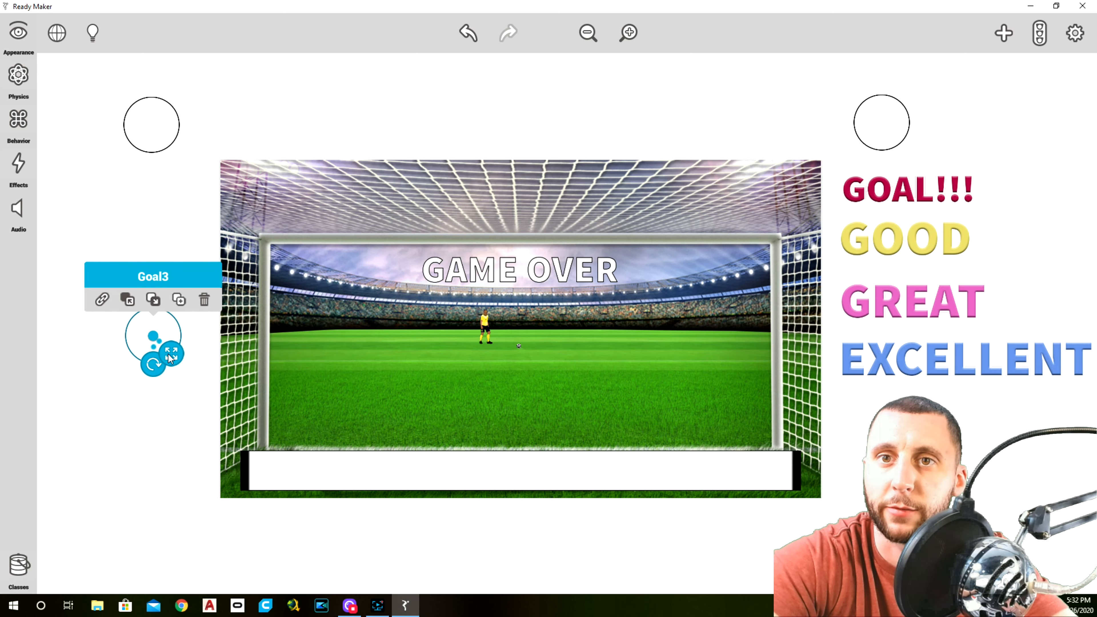
# Duplicate the Goal3 circle and place the copy to the right of the field, level with the original
pyautogui.click(189, 235)
pyautogui.click(159, 324)
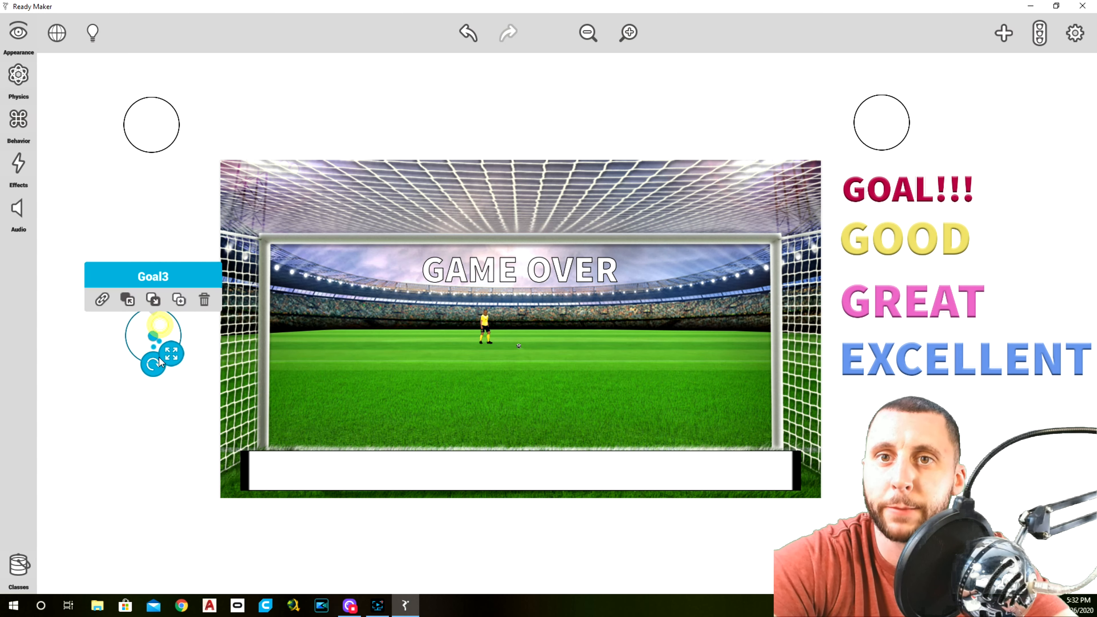
pyautogui.moveTo(151, 330); pyautogui.dragTo(891, 338)
pyautogui.click(179, 304)
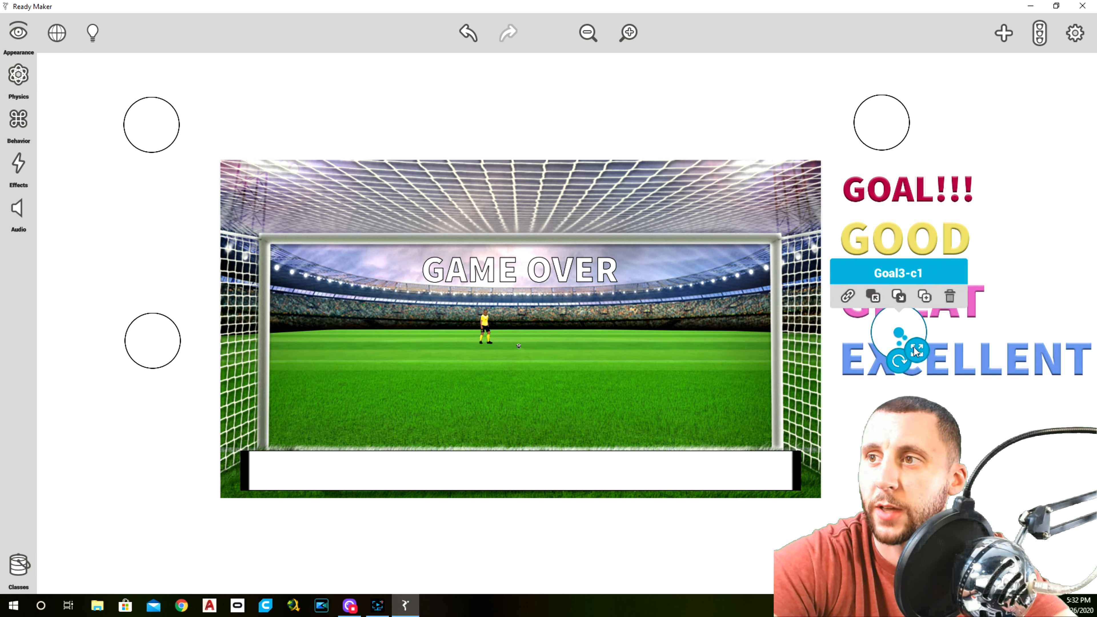
# Rename the duplicated circle over the GREAT and EXCELLENT texts as Goal4
pyautogui.click(18, 34)
pyautogui.click(113, 34)
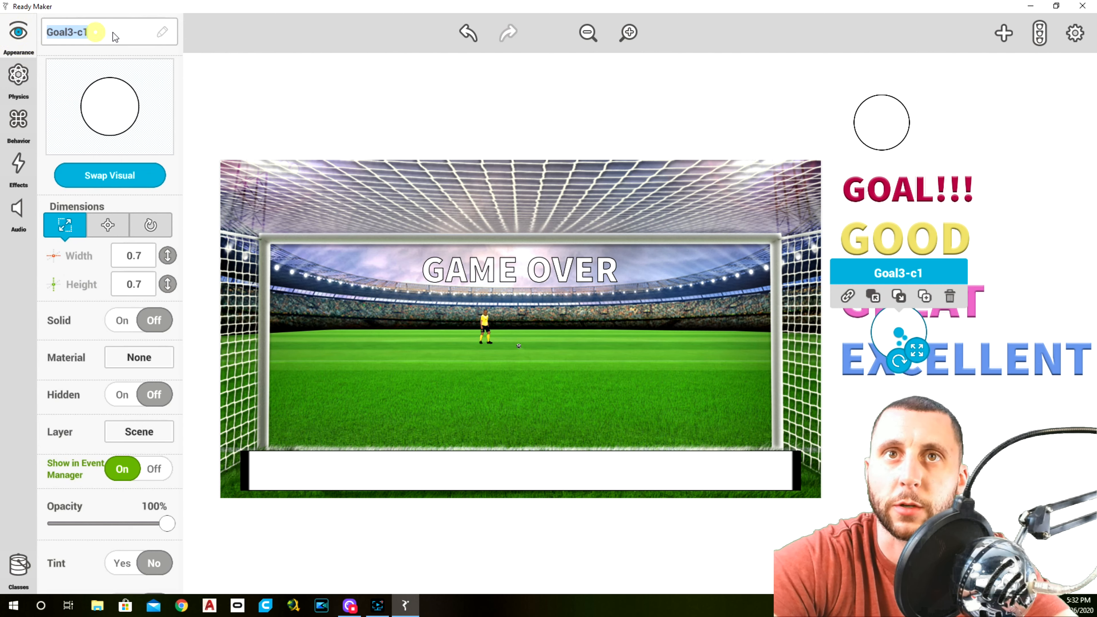
pyautogui.moveTo(83, 32); pyautogui.dragTo(101, 31)
pyautogui.doubleClick(88, 33)
pyautogui.moveTo(66, 34); pyautogui.dragTo(113, 36)
pyautogui.write('4')
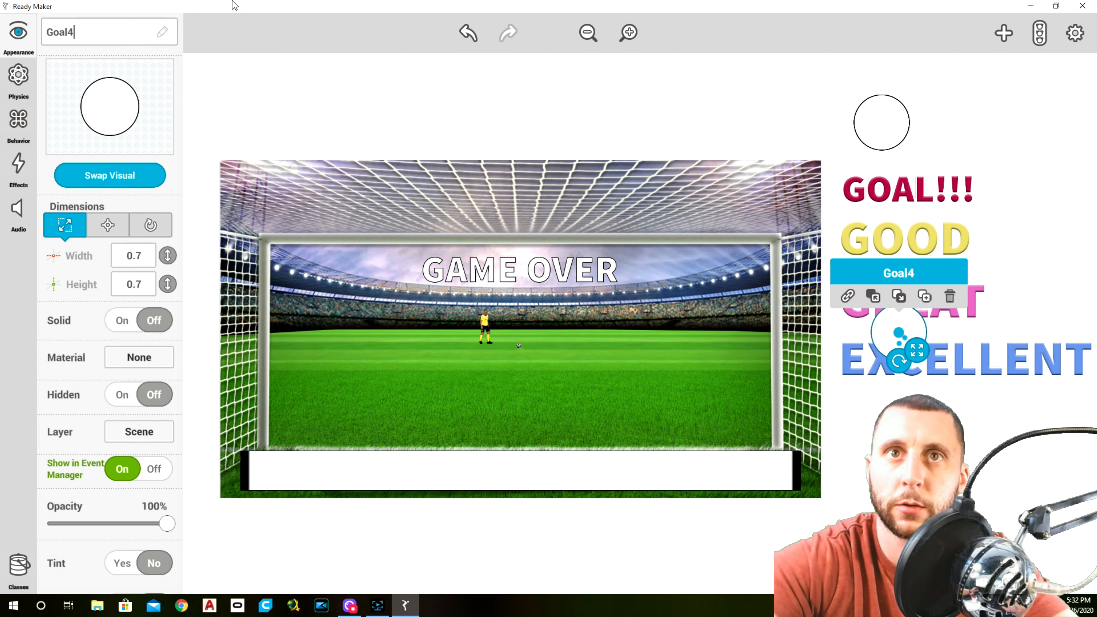
pyautogui.click(257, 84)
# Duplicate Goal4, place the copy beneath it near the field's lower-right corner, and rename it Goal5
pyautogui.click(876, 322)
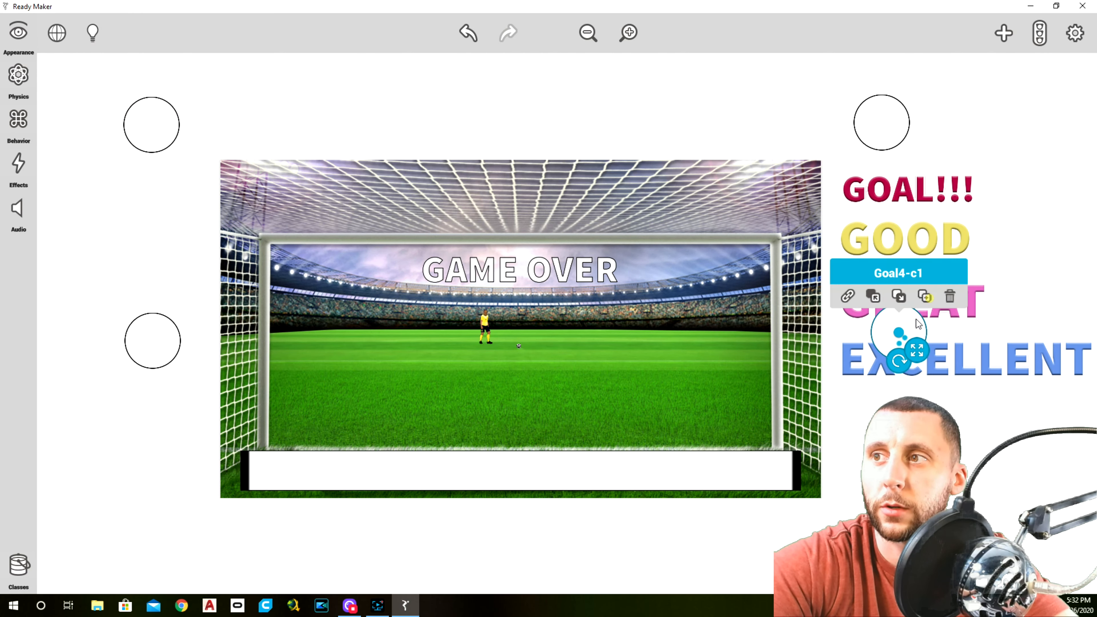
pyautogui.click(898, 332)
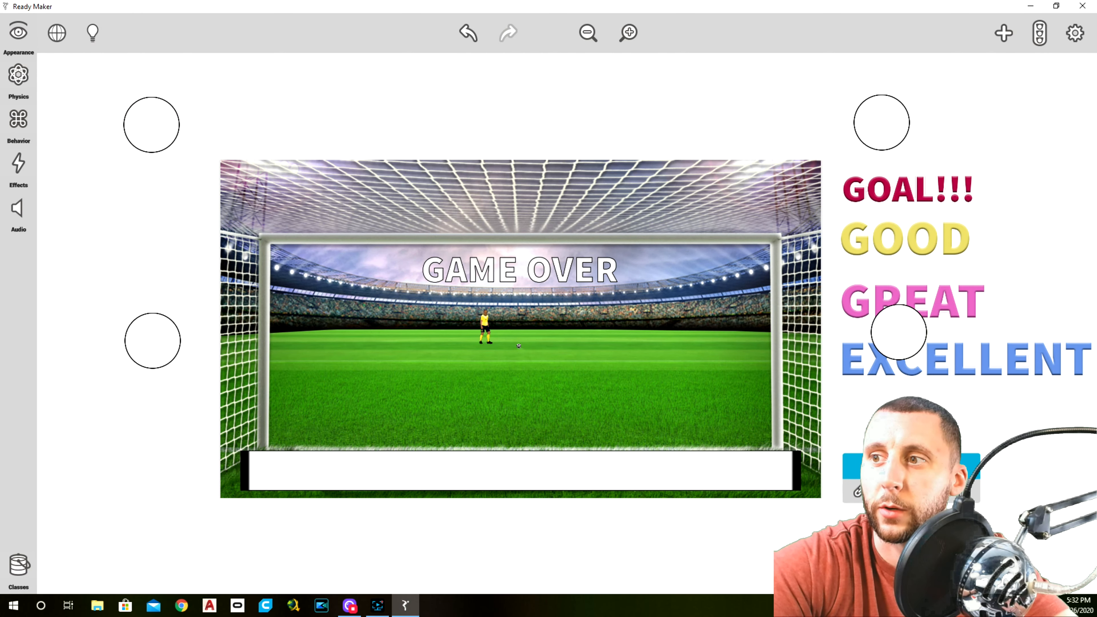
pyautogui.click(34, 39)
pyautogui.doubleClick(101, 33)
pyautogui.write('Goal5')
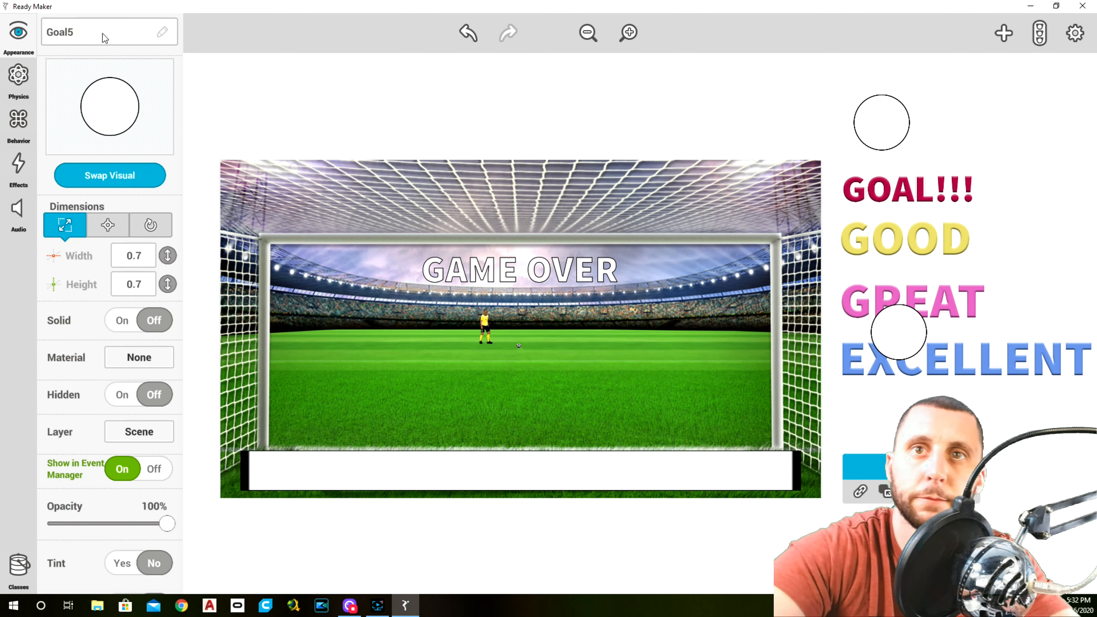
pyautogui.click(281, 90)
# Duplicate Goal5, place the copy outside the field's lower-left corner under Goal3, and rename it Goal6
pyautogui.click(937, 492)
pyautogui.moveTo(918, 527)
pyautogui.mouseDown()
pyautogui.moveTo(398, 515)
pyautogui.moveTo(115, 534)
pyautogui.moveTo(170, 530)
pyautogui.mouseUp()
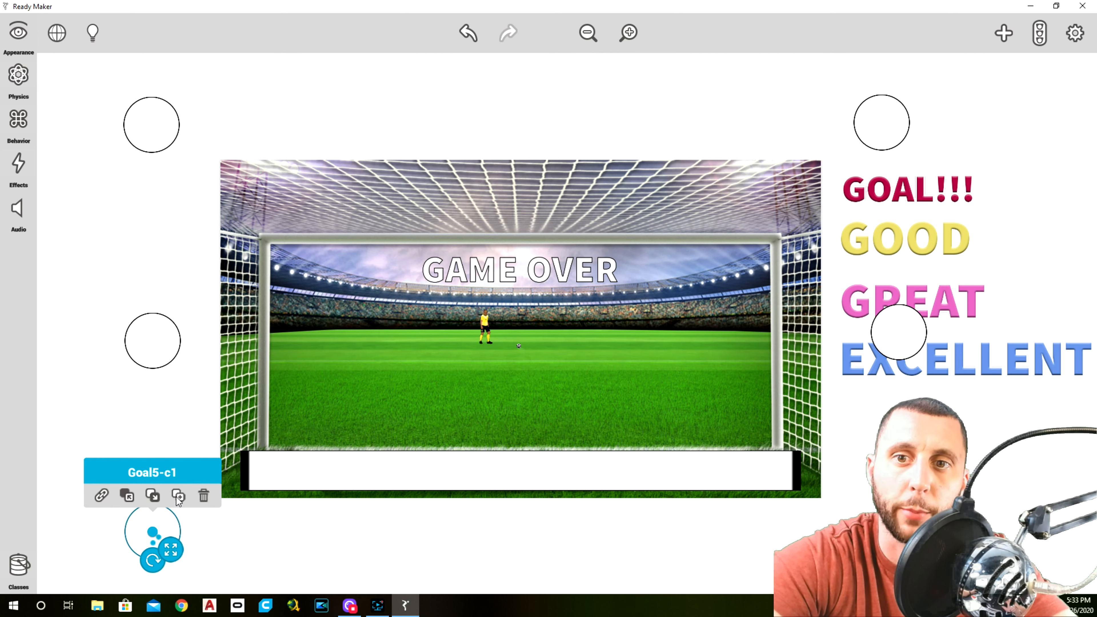
pyautogui.click(26, 41)
pyautogui.write('Goal6')
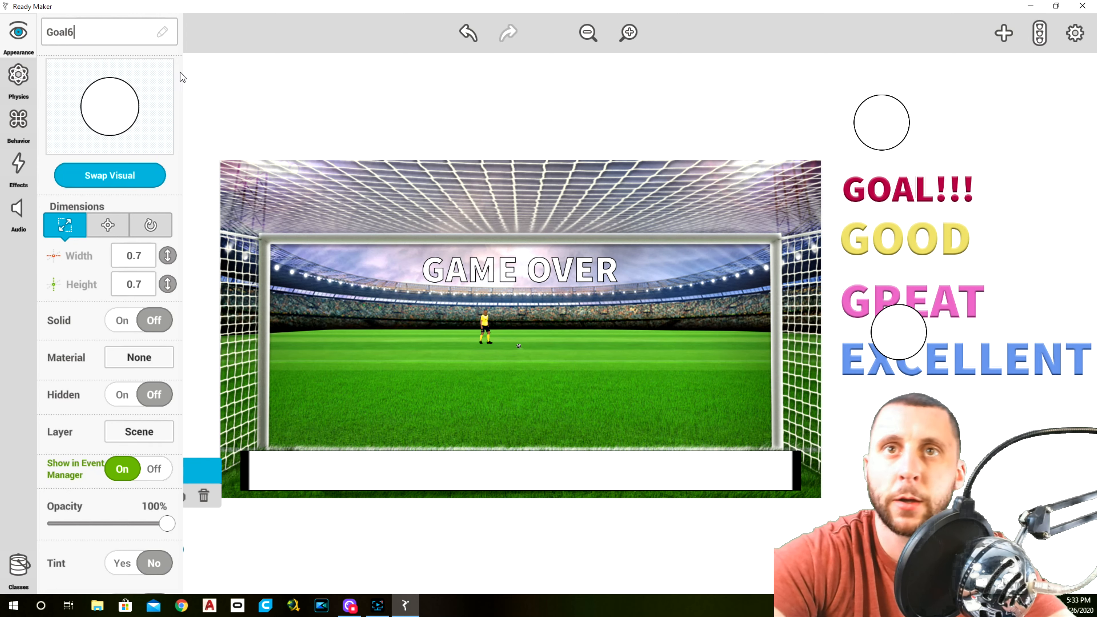
pyautogui.click(264, 82)
# Duplicate Goal6, place the copy below the field slightly right of centre, and rename it Goal7
pyautogui.click(175, 542)
pyautogui.click(179, 496)
pyautogui.moveTo(152, 532); pyautogui.dragTo(587, 545)
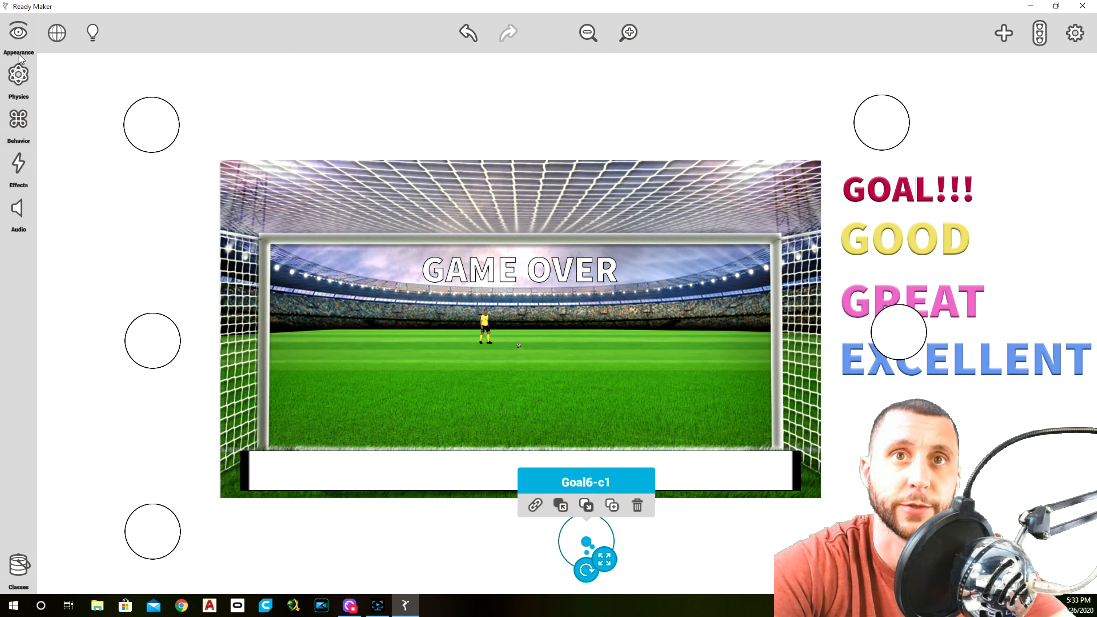
pyautogui.click(19, 37)
pyautogui.click(99, 38)
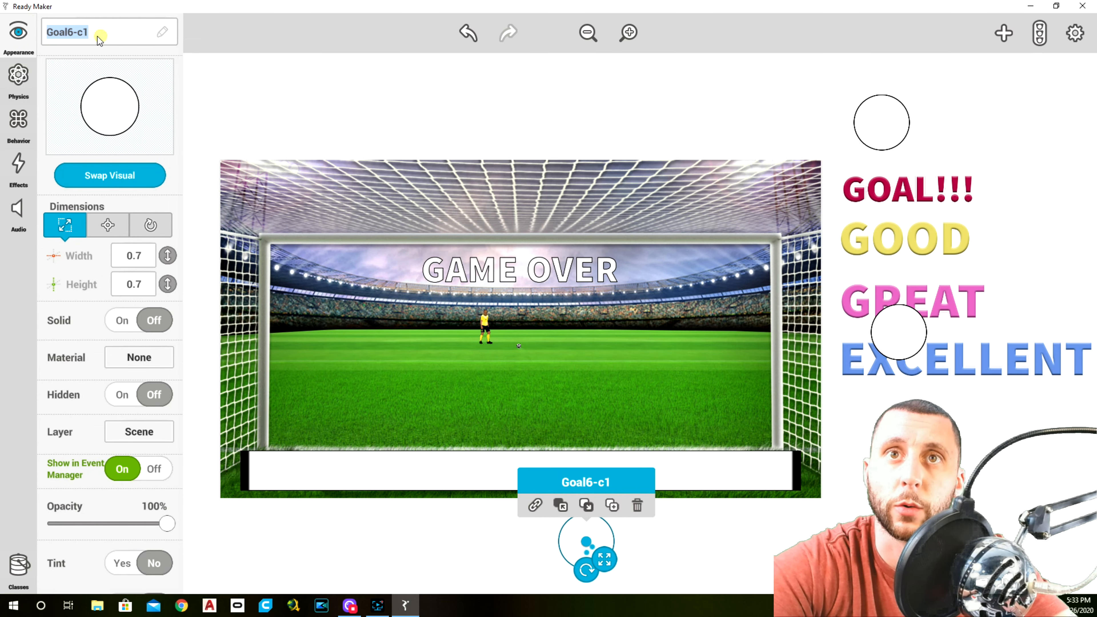
pyautogui.click(98, 38)
pyautogui.press('BackSpace')
pyautogui.press('BackSpace')
pyautogui.press('BackSpace')
pyautogui.press('BackSpace')
pyautogui.write('7')
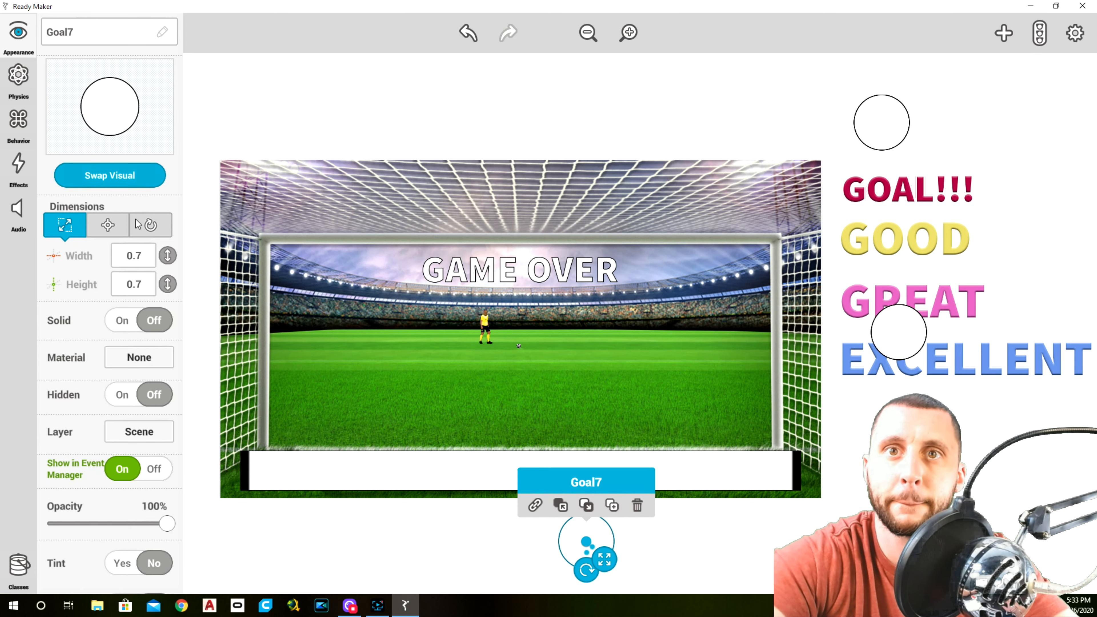
pyautogui.write('0.50')
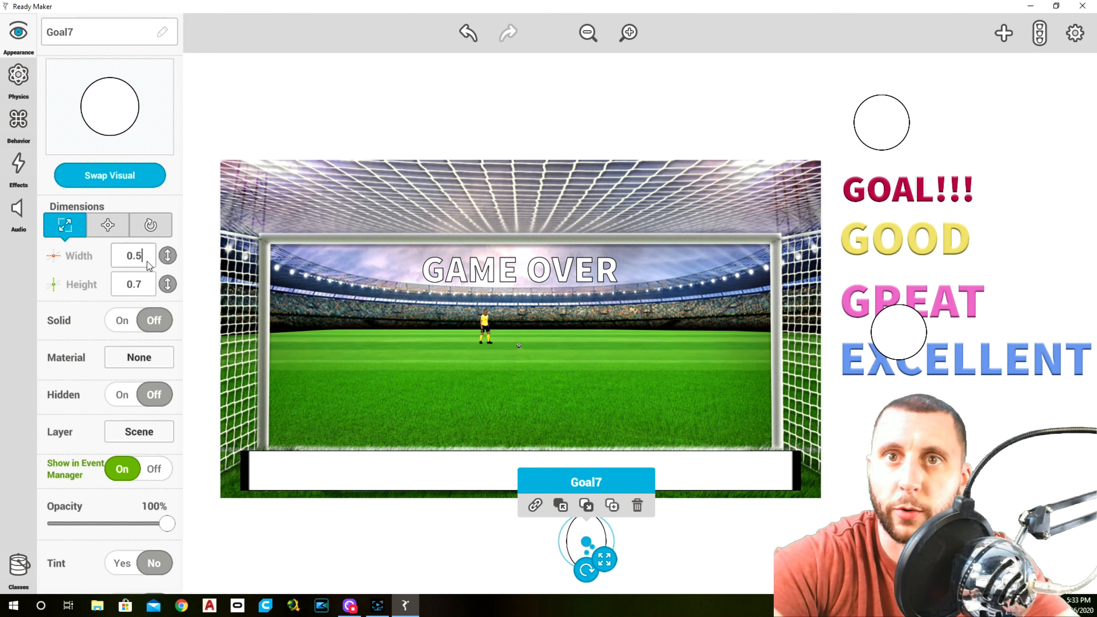
# Set the Goal7 circle's width to 0.50 and height to 0.5
pyautogui.click(149, 282)
pyautogui.write('0.5')
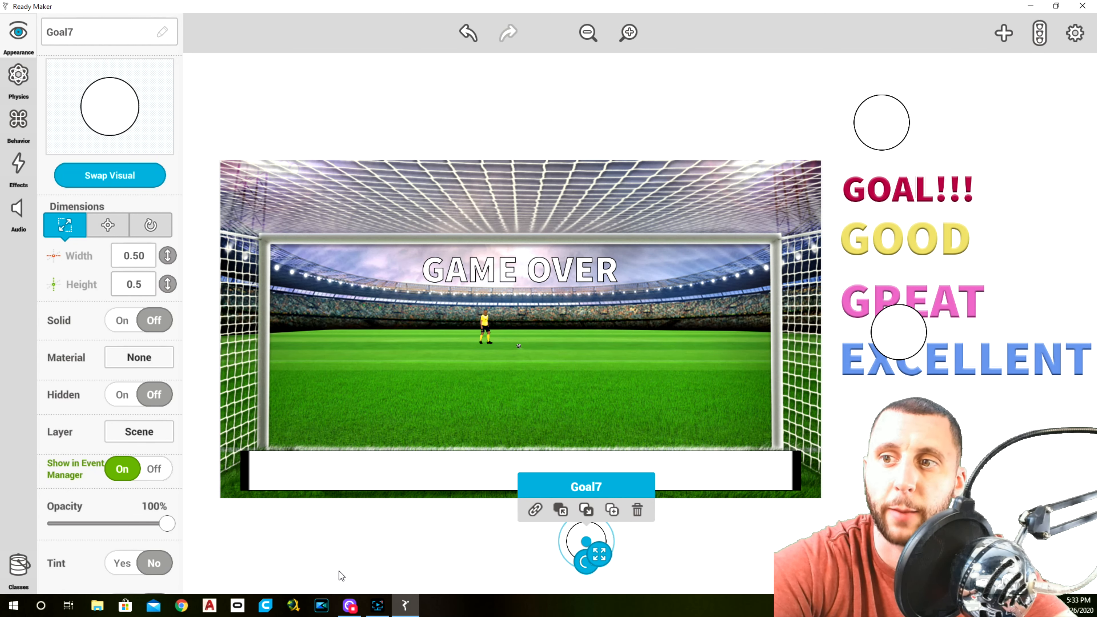
pyautogui.click(345, 549)
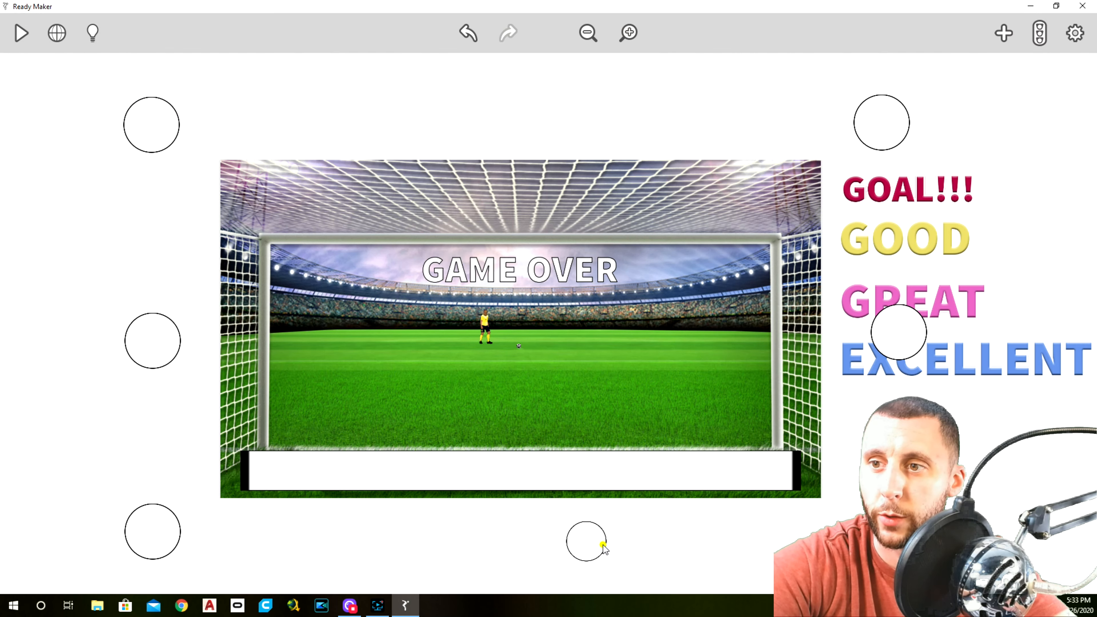
# Move Goal7 inside the goal, beside the left post at about the goalkeeper's height
pyautogui.click(590, 541)
pyautogui.moveTo(588, 540); pyautogui.dragTo(294, 352)
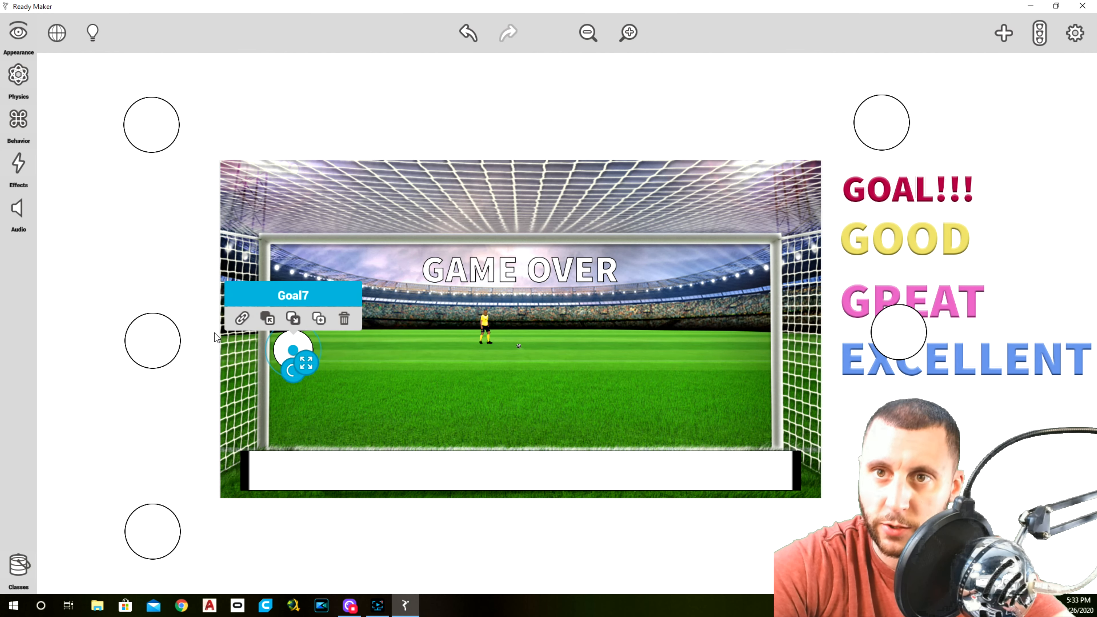
pyautogui.click(501, 532)
# Duplicate Goal7, place the copy beside the right goalpost at the same height, and rename it Goal8
pyautogui.click(285, 350)
pyautogui.moveTo(300, 351); pyautogui.dragTo(743, 353)
pyautogui.click(22, 36)
pyautogui.click(97, 30)
pyautogui.moveTo(84, 32); pyautogui.dragTo(152, 42)
pyautogui.press('BackSpace')
pyautogui.press('BackSpace')
pyautogui.press('BackSpace')
pyautogui.press('BackSpace')
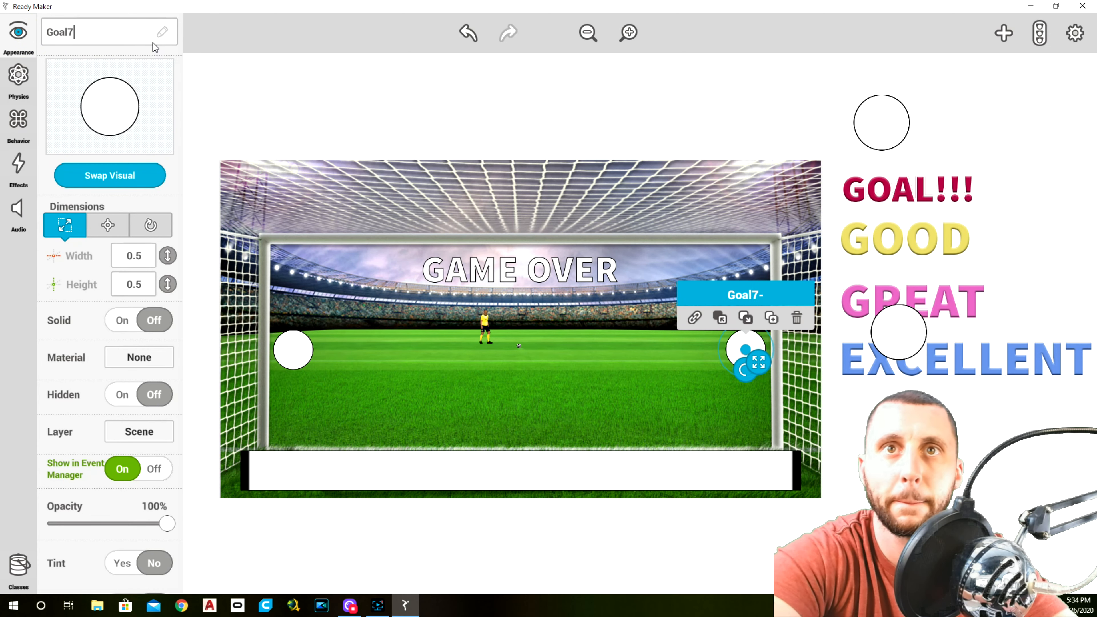
pyautogui.write('8')
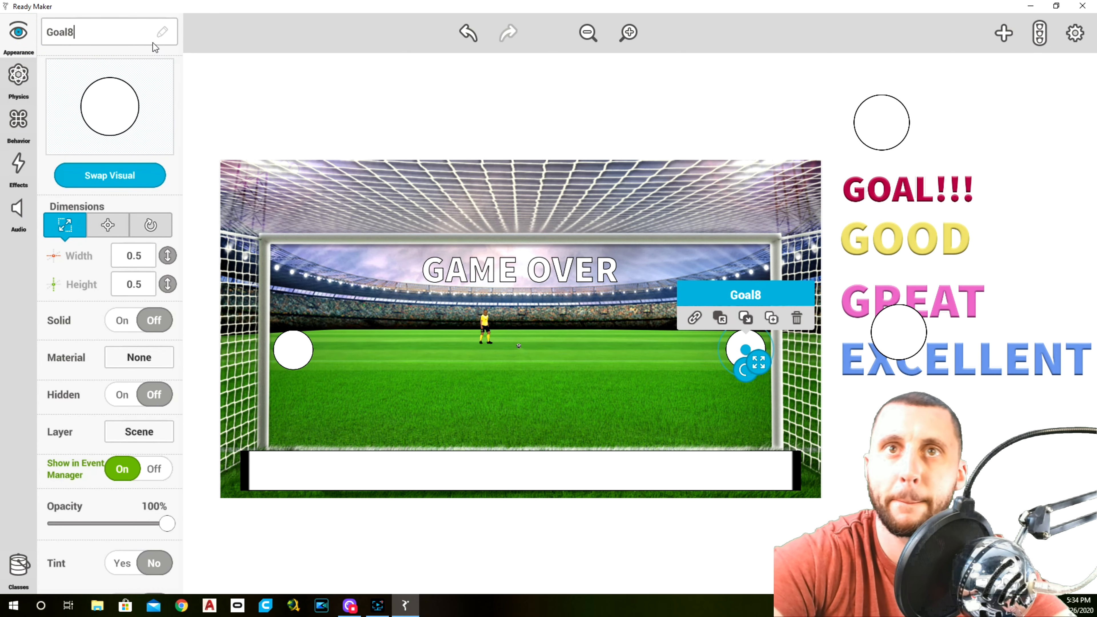
pyautogui.click(312, 109)
# Duplicate Goal8 to a spot below the field and set the copy's width and height to 0.36
pyautogui.click(743, 348)
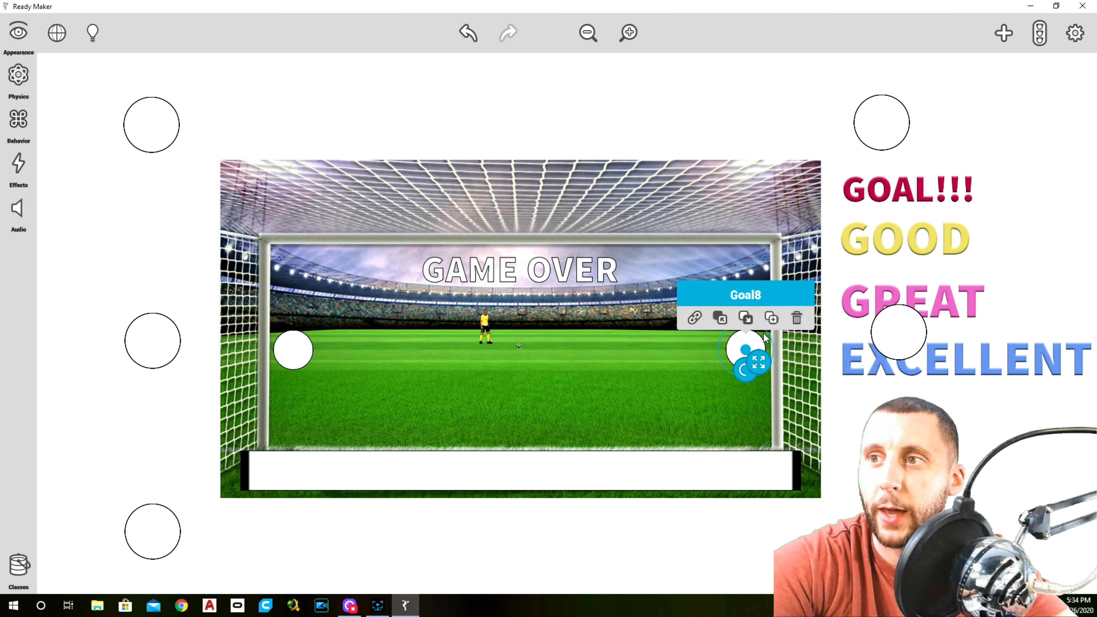
pyautogui.moveTo(745, 349); pyautogui.dragTo(533, 556)
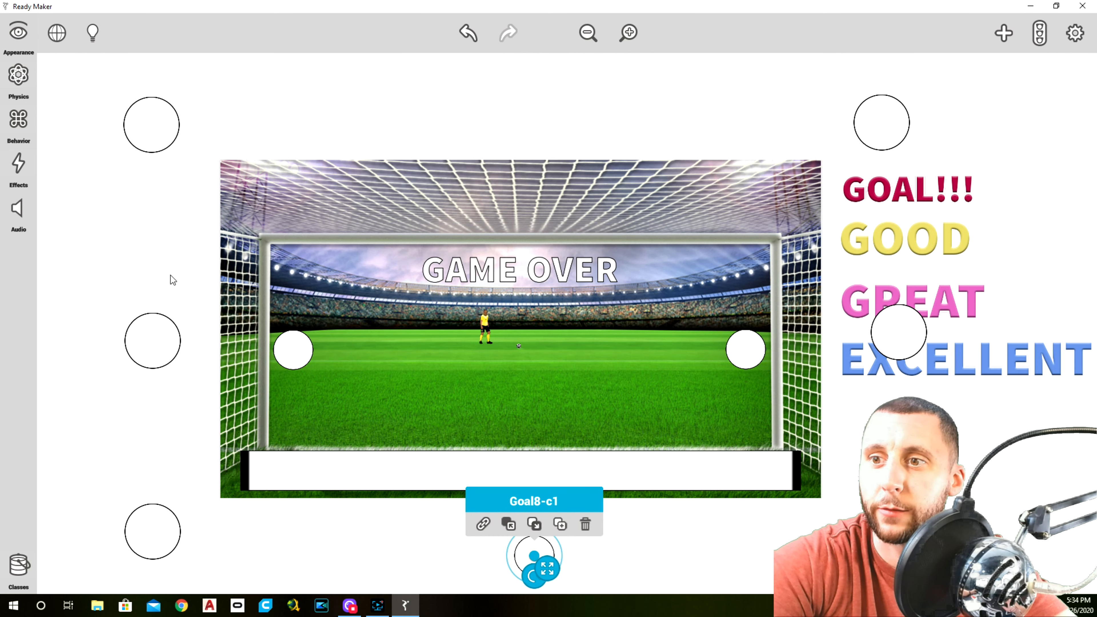
pyautogui.click(25, 50)
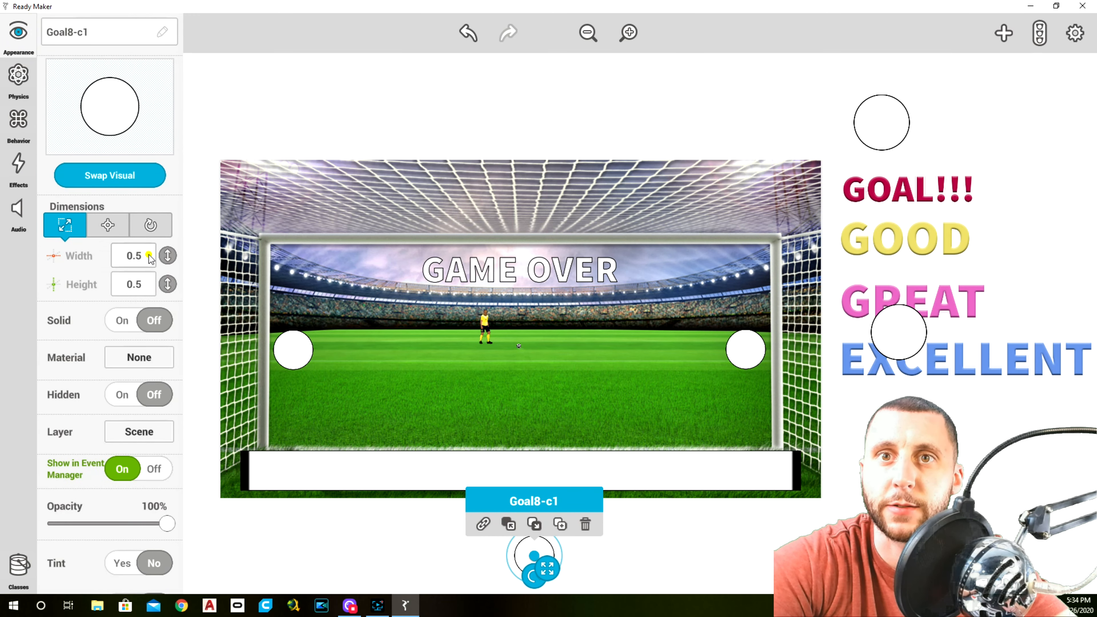
pyautogui.click(149, 255)
pyautogui.write('0.36')
pyautogui.click(142, 285)
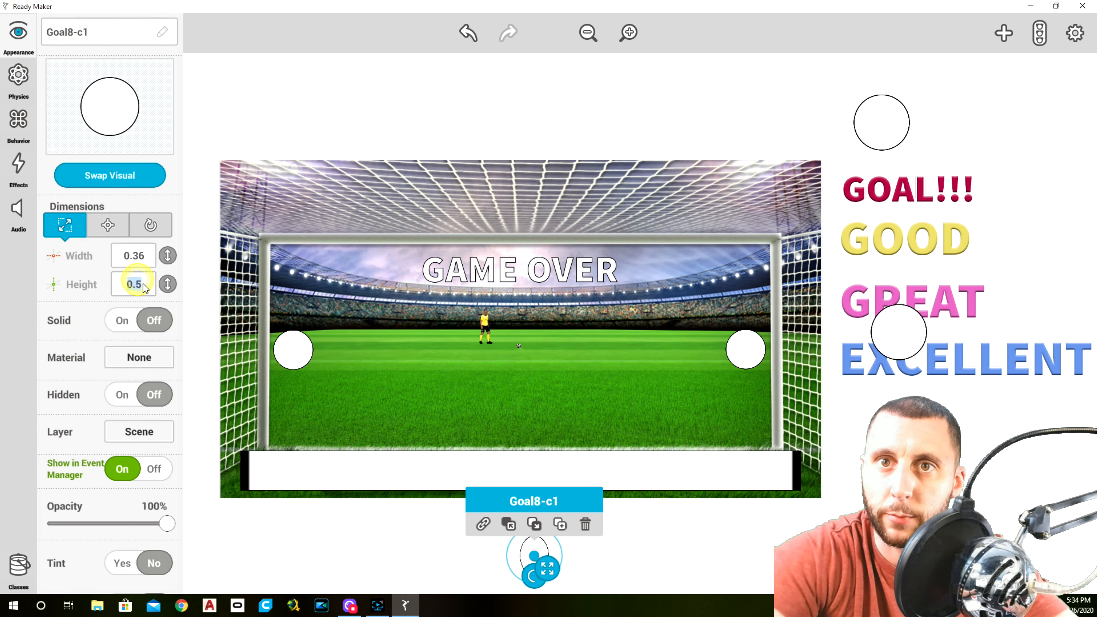
pyautogui.write('0.36')
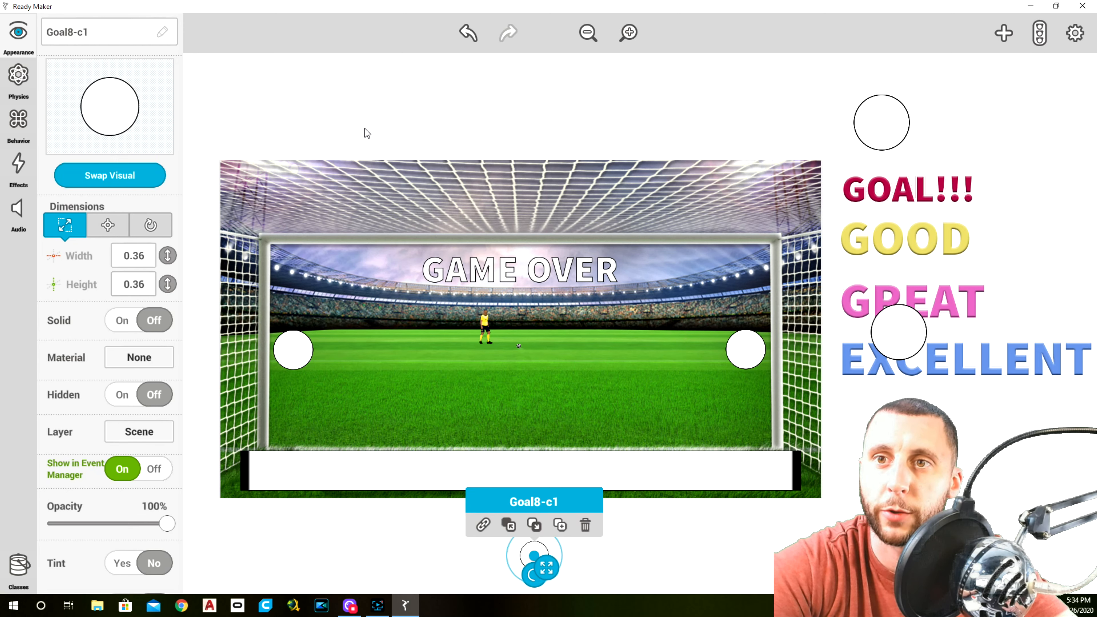
# Rename the small circle as Goal9 and move it to the centre of the goal, just under the crossbar
pyautogui.click(96, 30)
pyautogui.write('Goal')
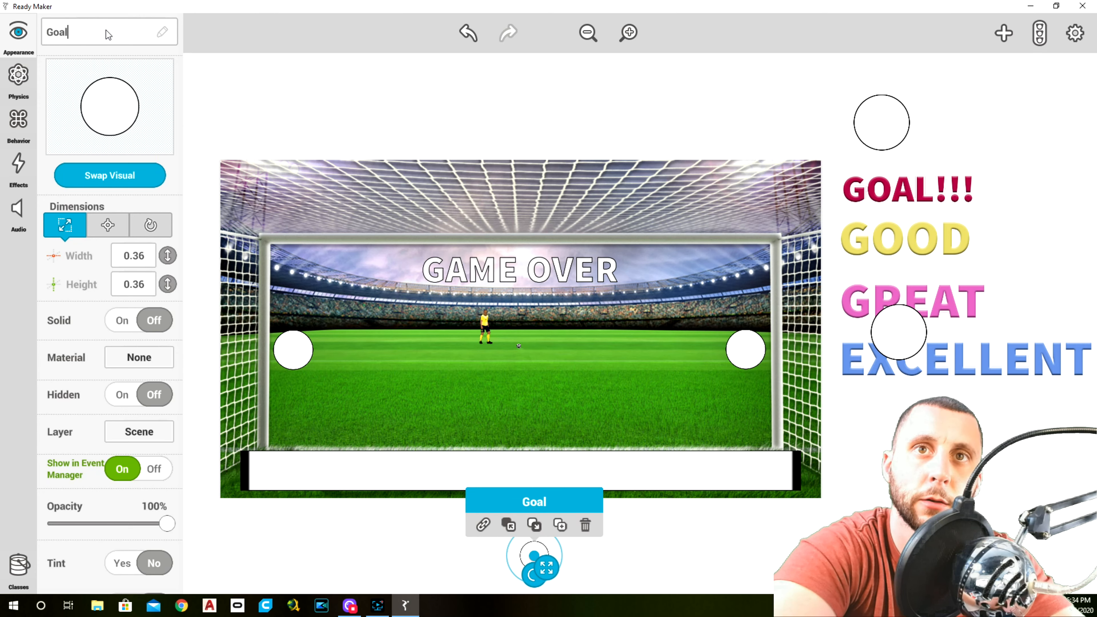
pyautogui.write('9')
pyautogui.click(644, 513)
pyautogui.click(536, 556)
pyautogui.moveTo(538, 560); pyautogui.dragTo(520, 259)
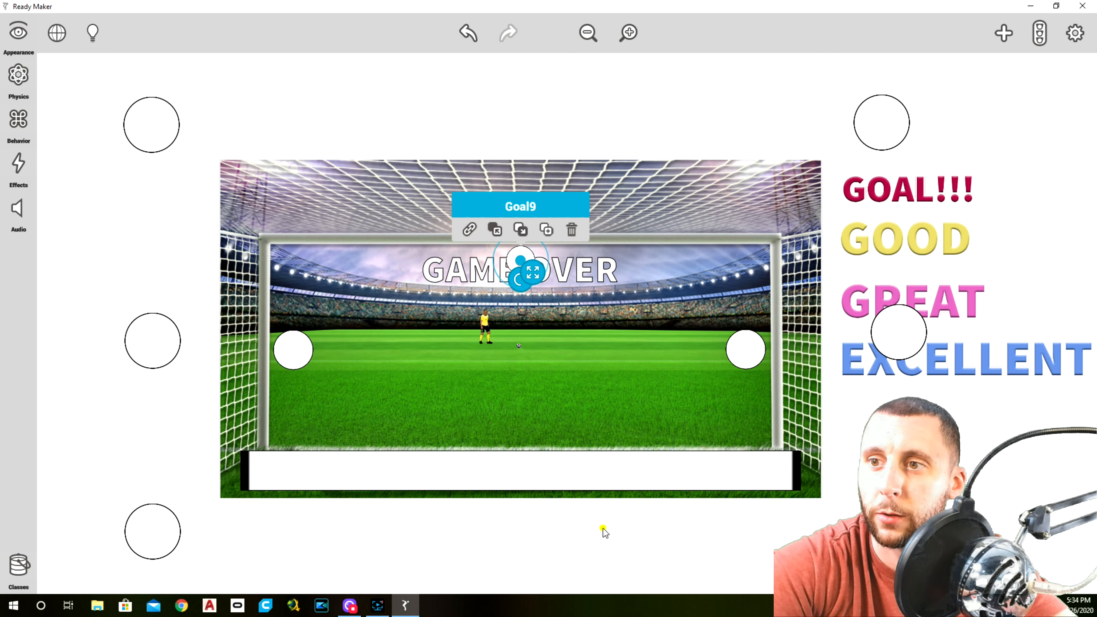
pyautogui.click(604, 532)
pyautogui.click(522, 259)
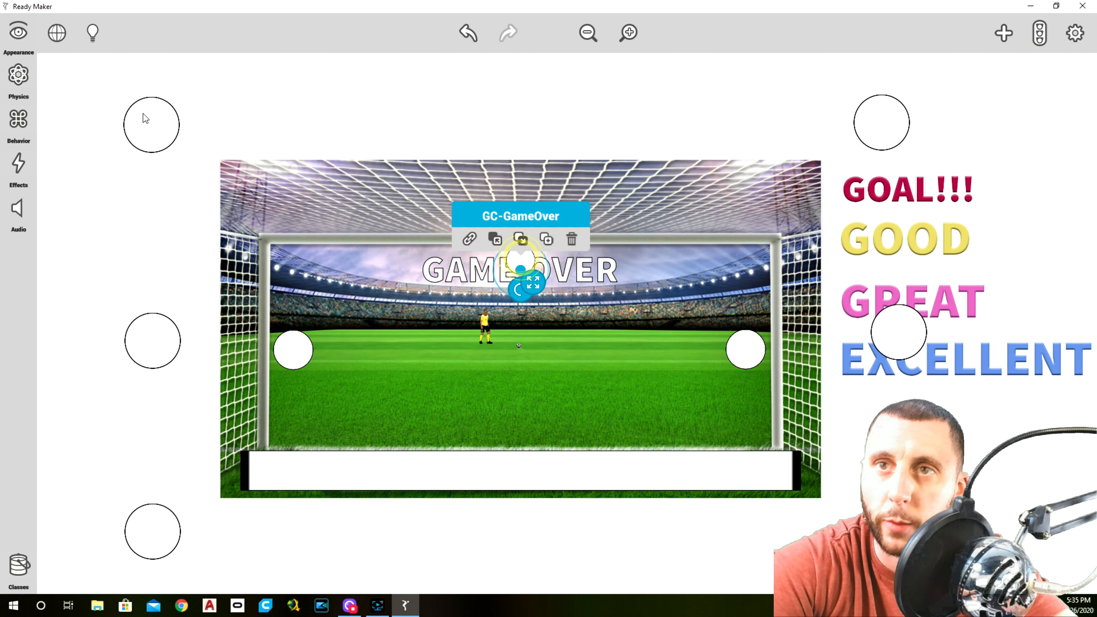
pyautogui.click(26, 48)
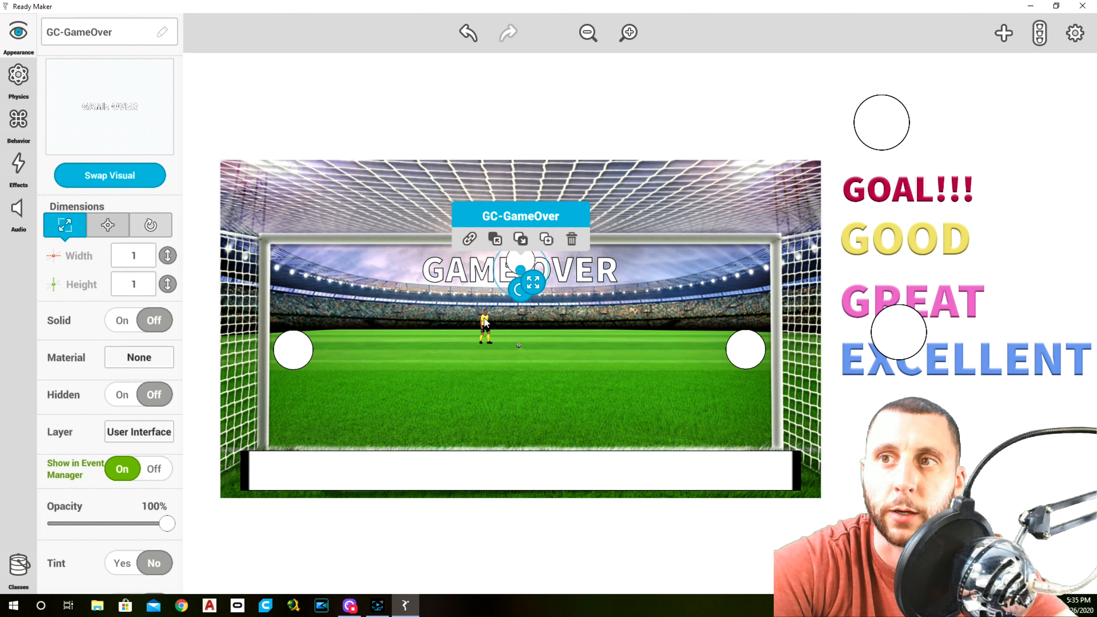
pyautogui.click(586, 554)
pyautogui.click(522, 253)
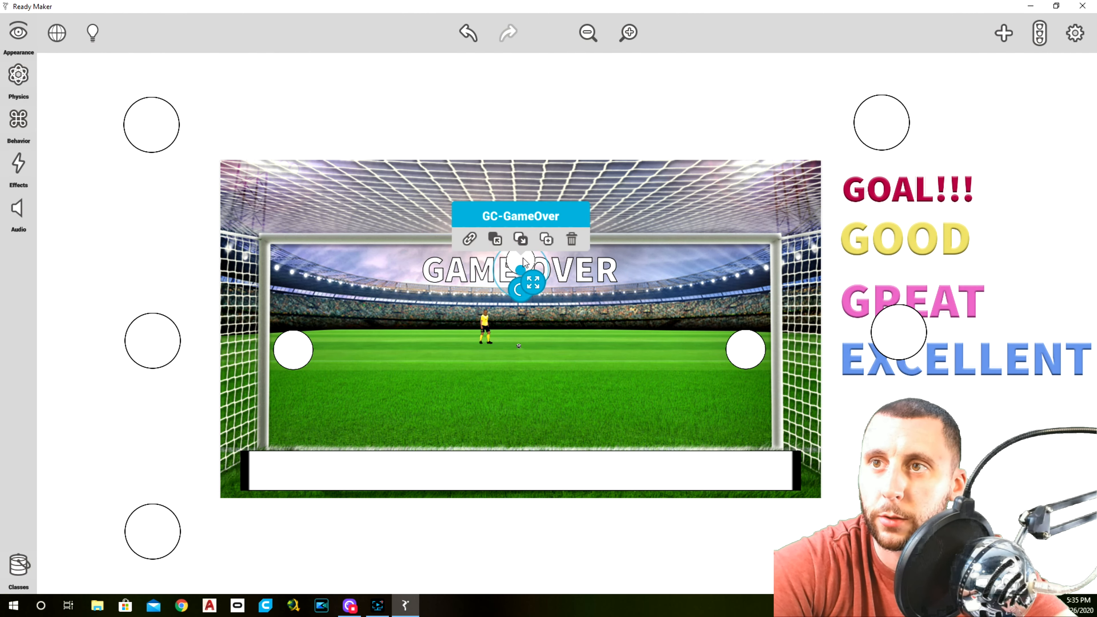
pyautogui.click(637, 289)
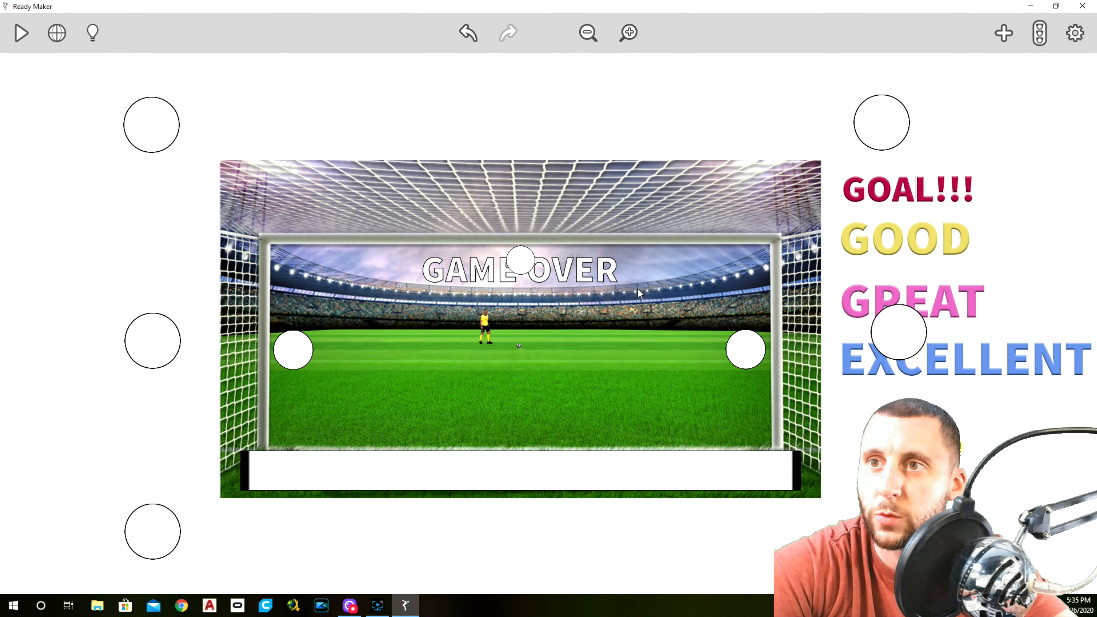
pyautogui.click(522, 261)
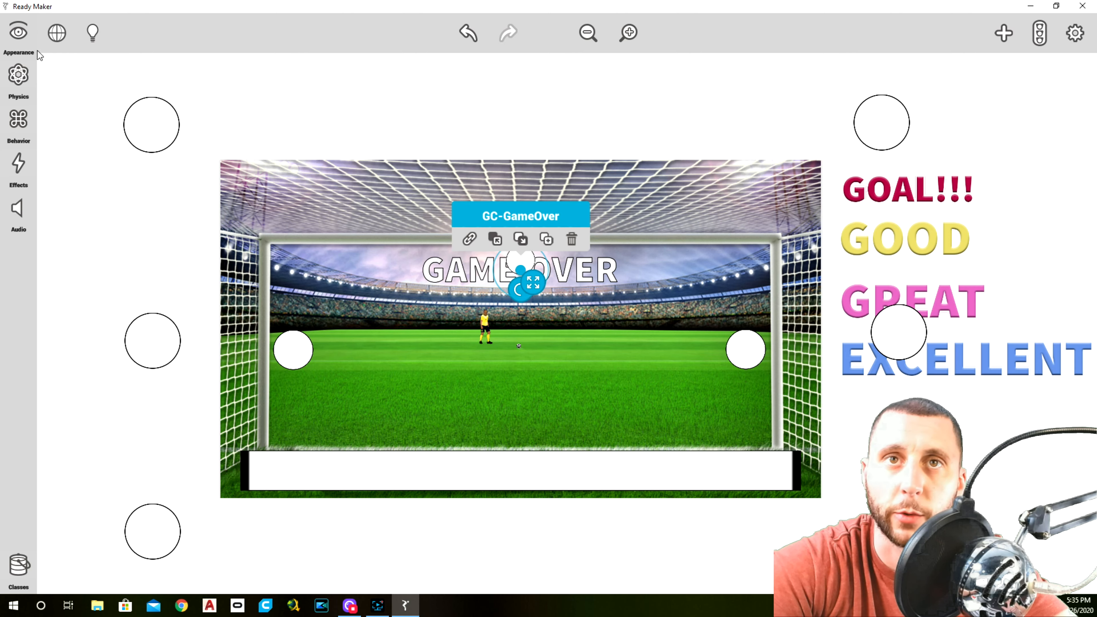
# Select Goal9 through the scene hierarchy and set its X-axis position to 0
pyautogui.click(55, 33)
pyautogui.click(18, 169)
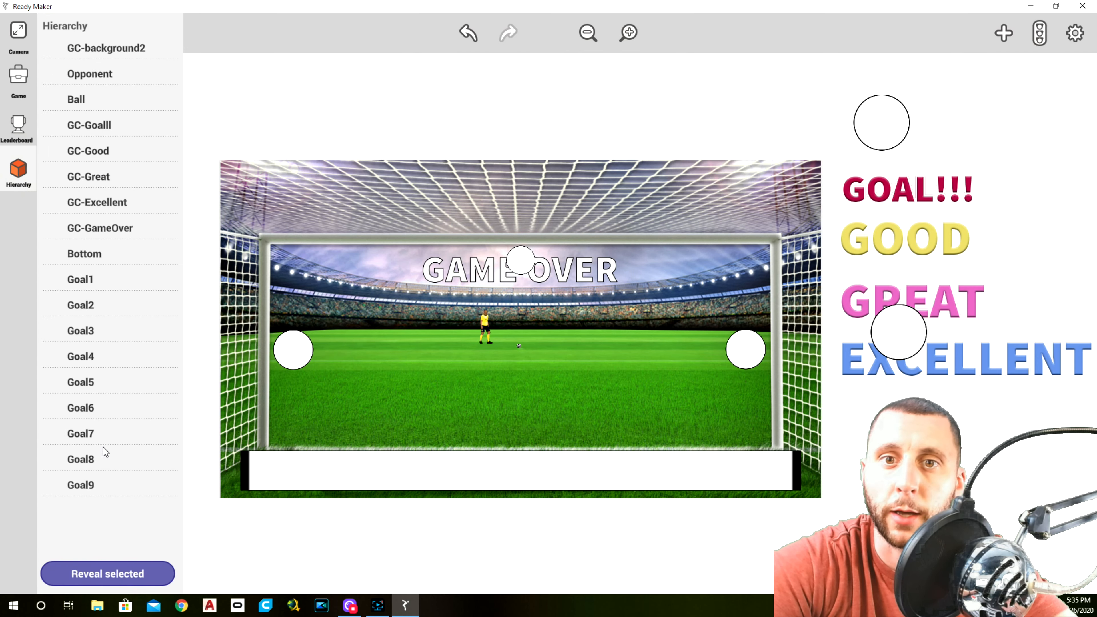
pyautogui.click(110, 486)
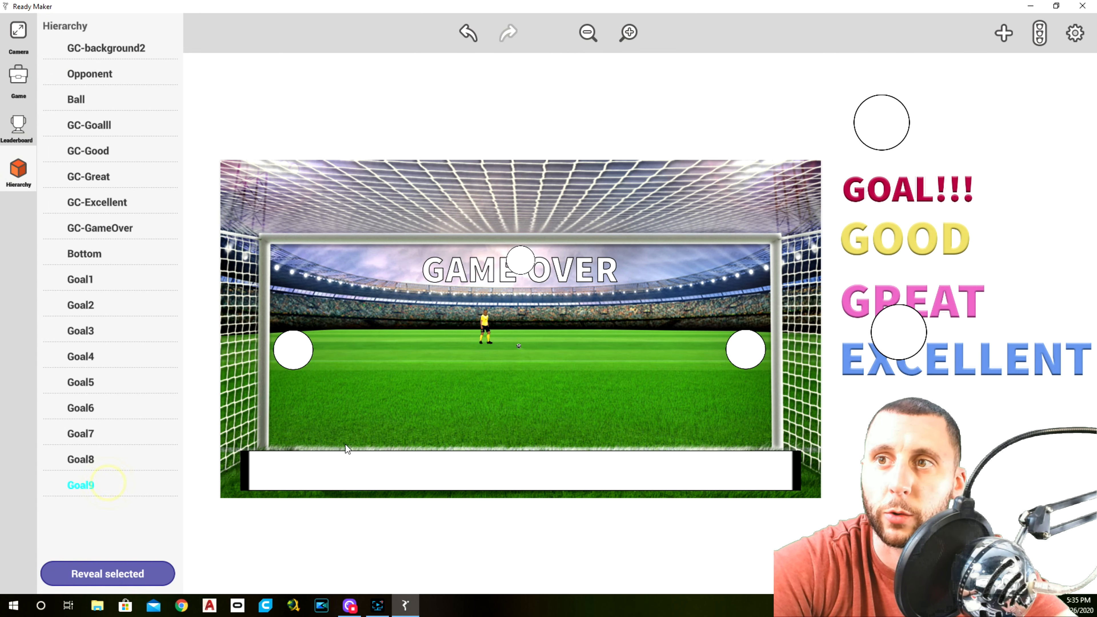
pyautogui.click(122, 573)
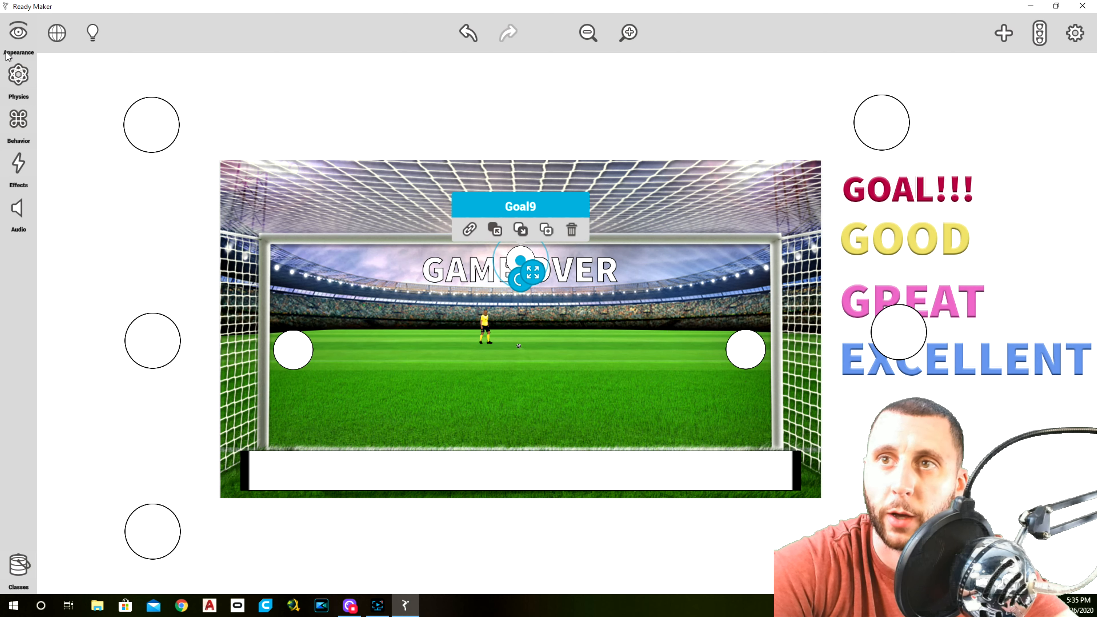
pyautogui.click(17, 32)
pyautogui.click(109, 225)
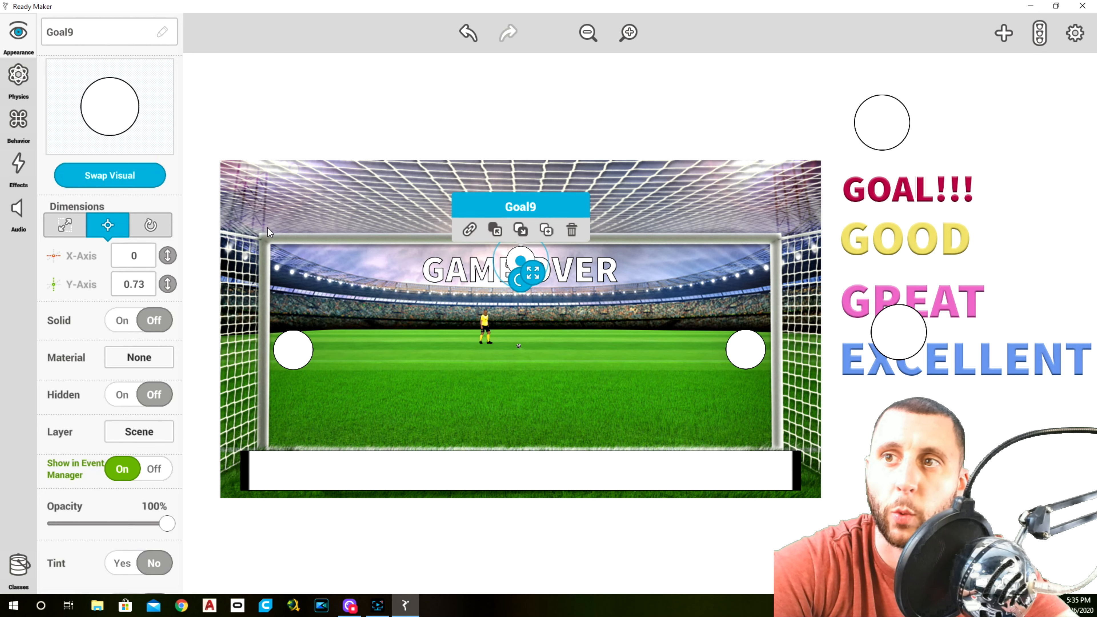
pyautogui.click(303, 106)
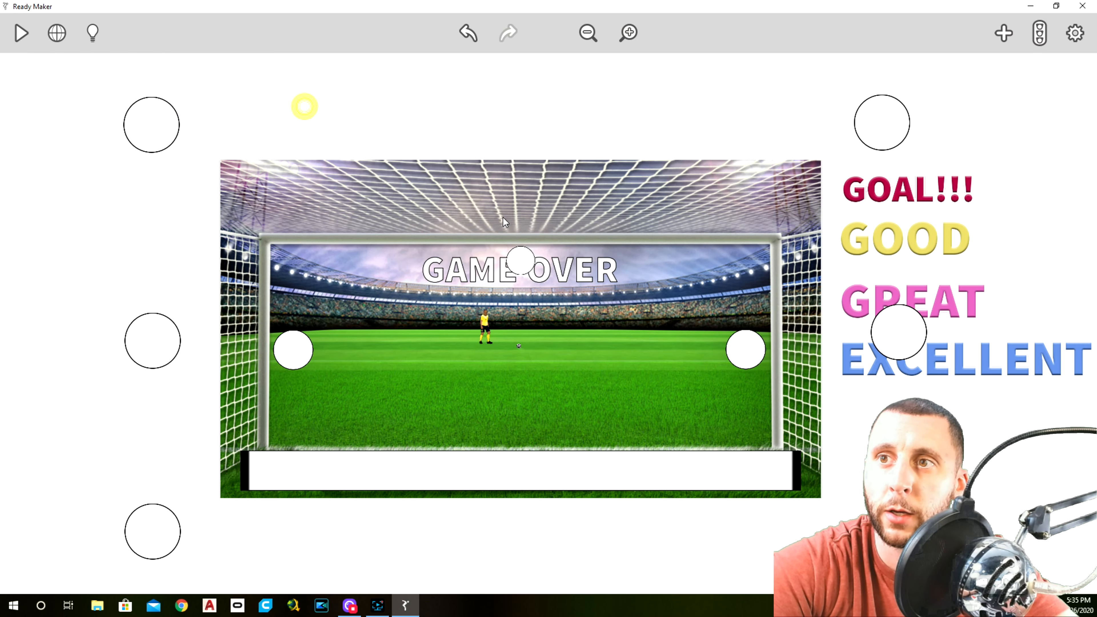
pyautogui.click(523, 259)
pyautogui.click(77, 225)
pyautogui.click(57, 31)
pyautogui.click(17, 183)
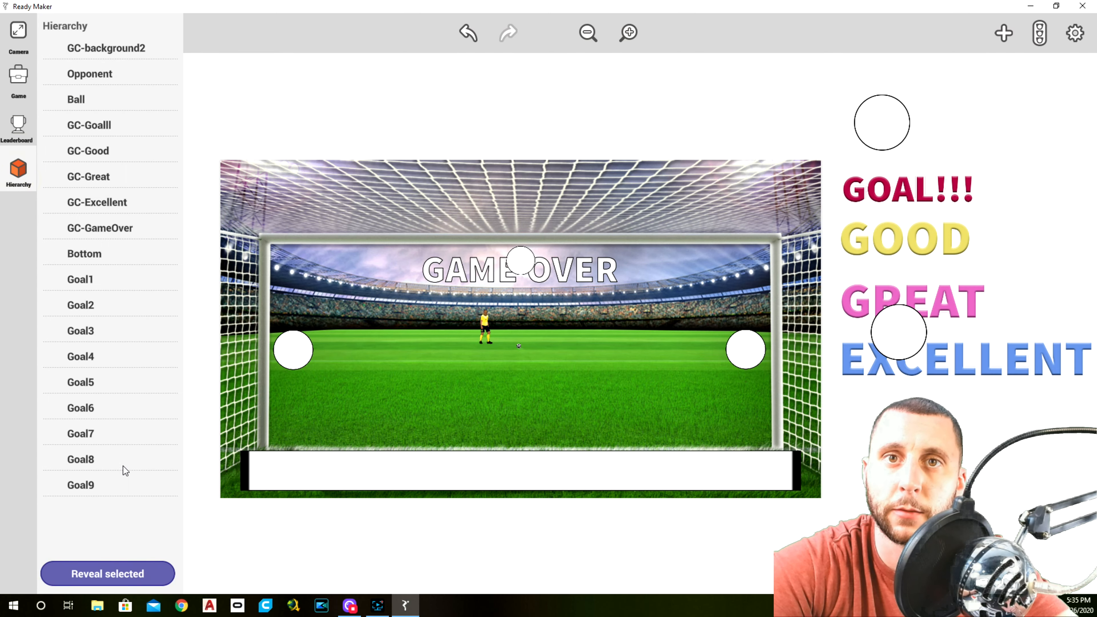
pyautogui.click(129, 571)
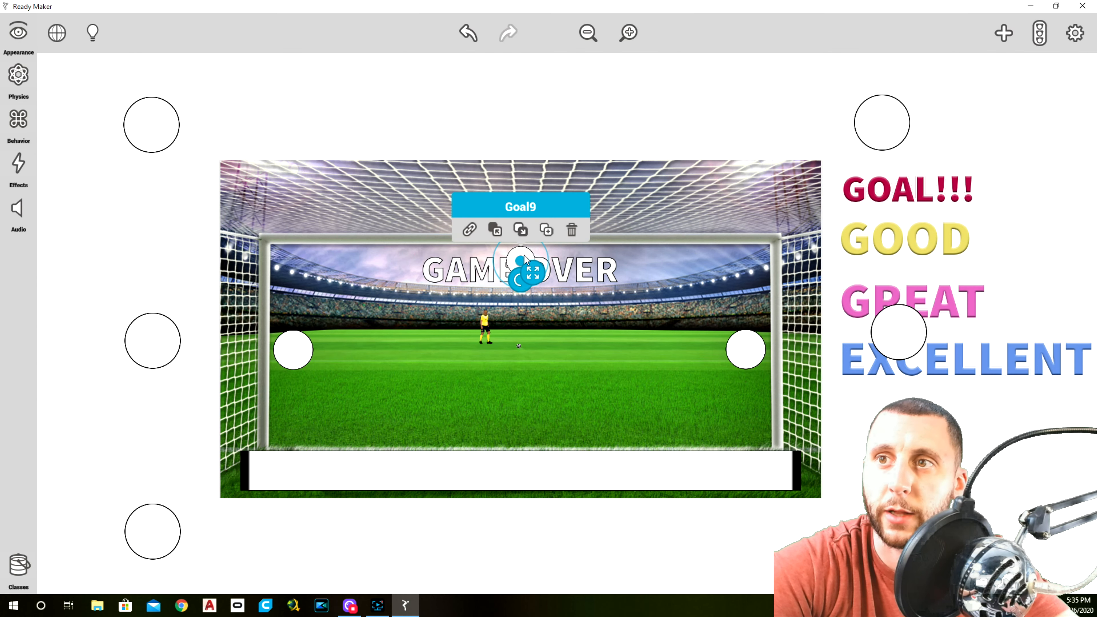
pyautogui.click(546, 231)
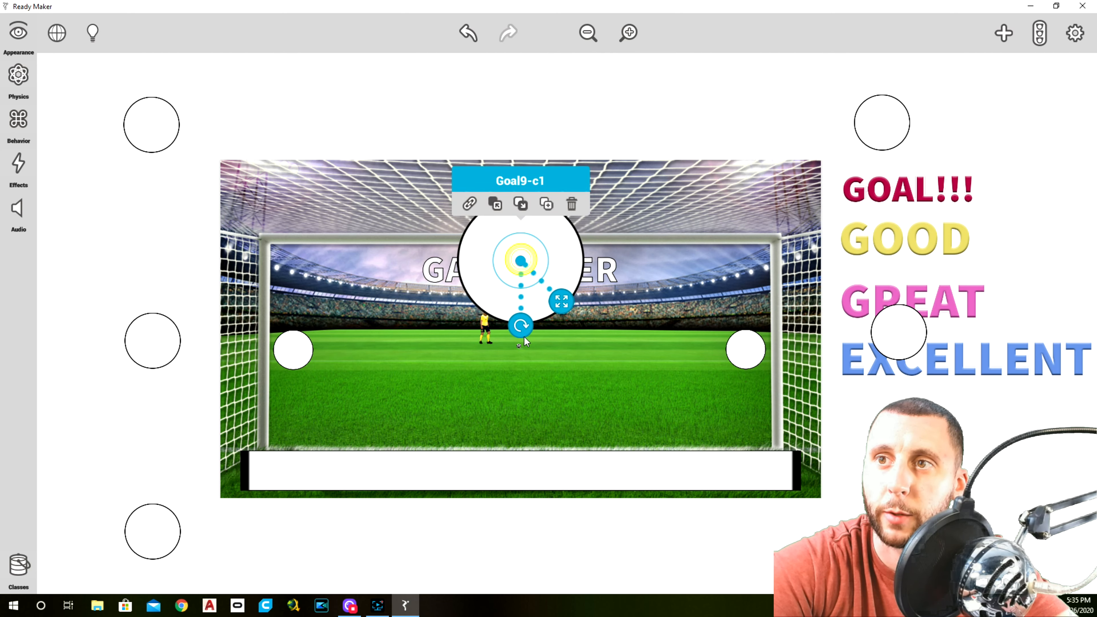
pyautogui.click(571, 199)
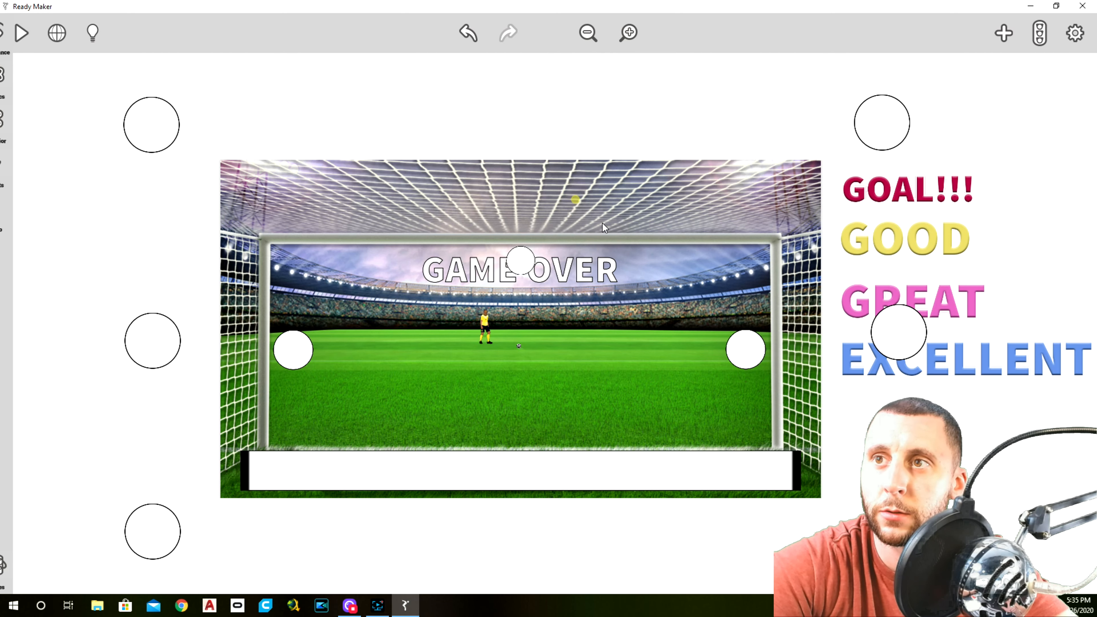
pyautogui.click(521, 266)
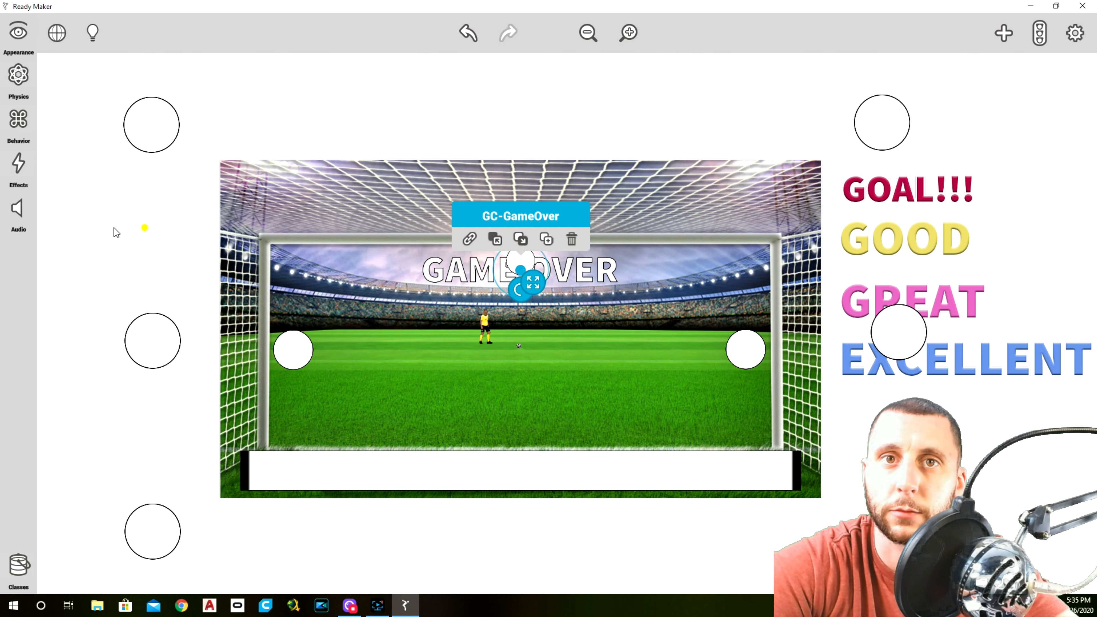
pyautogui.click(157, 220)
# Select Goal9 through the scene hierarchy, duplicate it and move the copy straight down to the centre of the goal
pyautogui.click(57, 34)
pyautogui.click(19, 172)
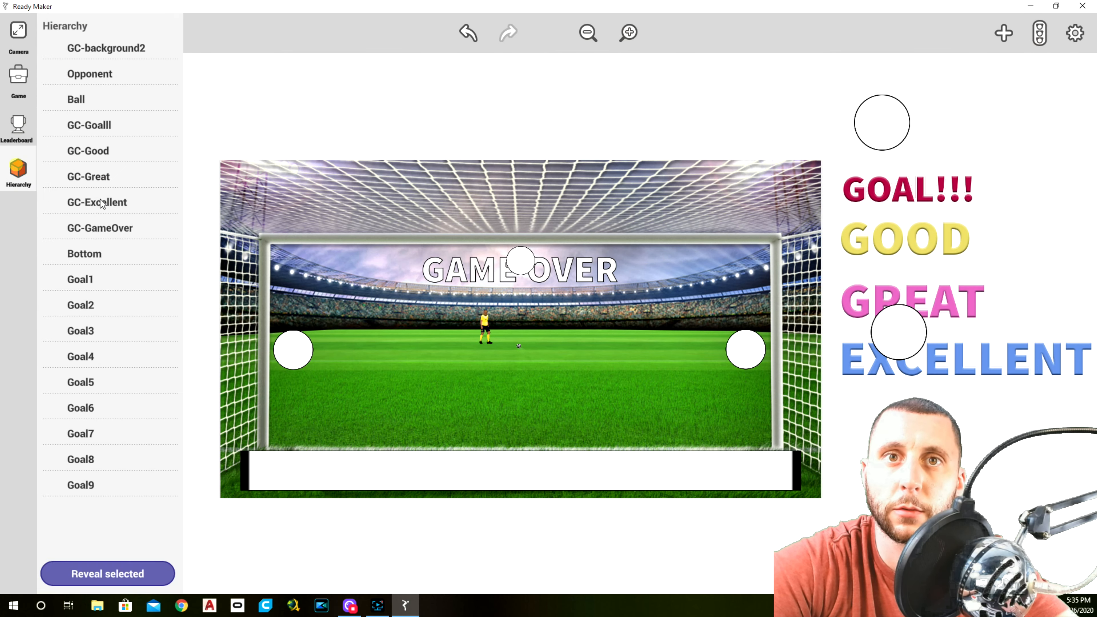
pyautogui.click(87, 477)
pyautogui.click(109, 572)
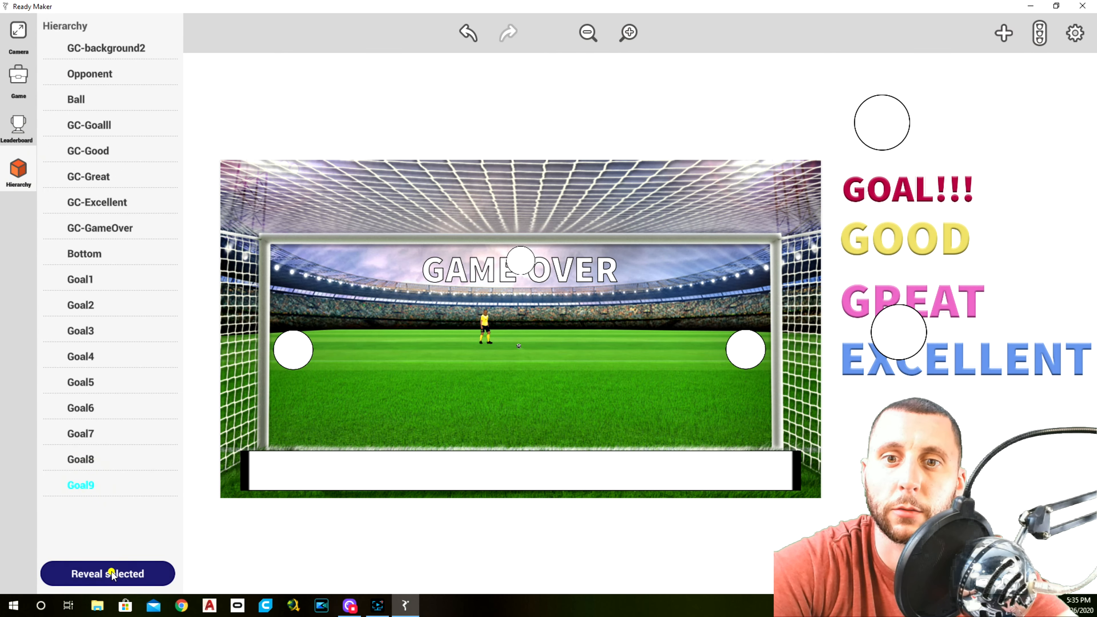
pyautogui.click(546, 231)
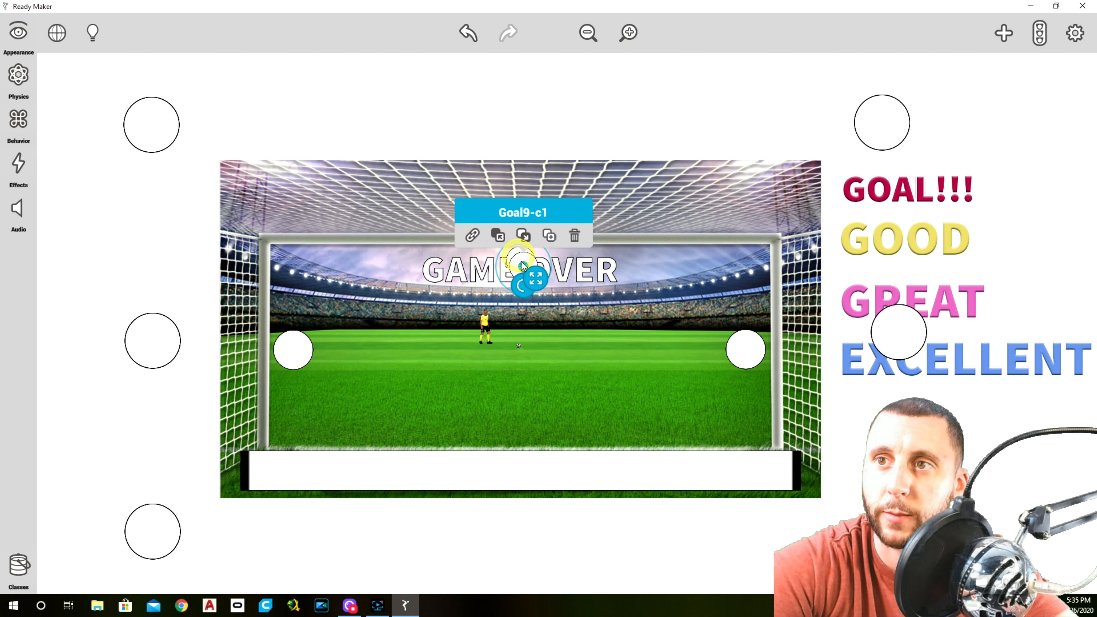
pyautogui.moveTo(521, 260); pyautogui.dragTo(524, 350)
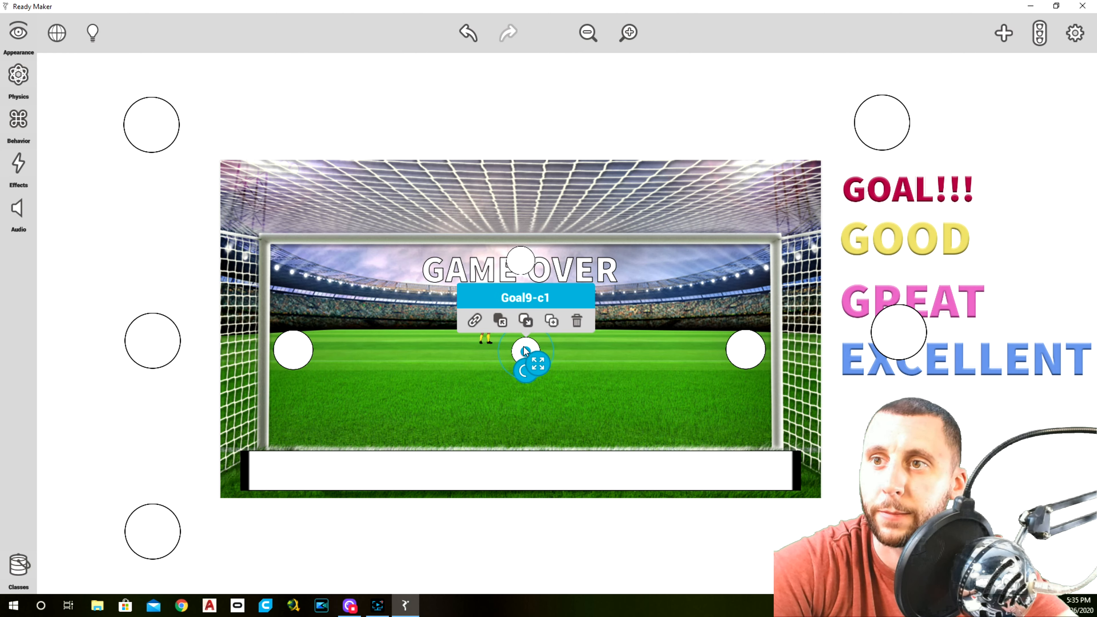
# Rename the copied circle at the centre of the goal as Goal10
pyautogui.click(25, 39)
pyautogui.click(108, 32)
pyautogui.moveTo(108, 32); pyautogui.dragTo(71, 33)
pyautogui.press('BackSpace')
pyautogui.write('10')
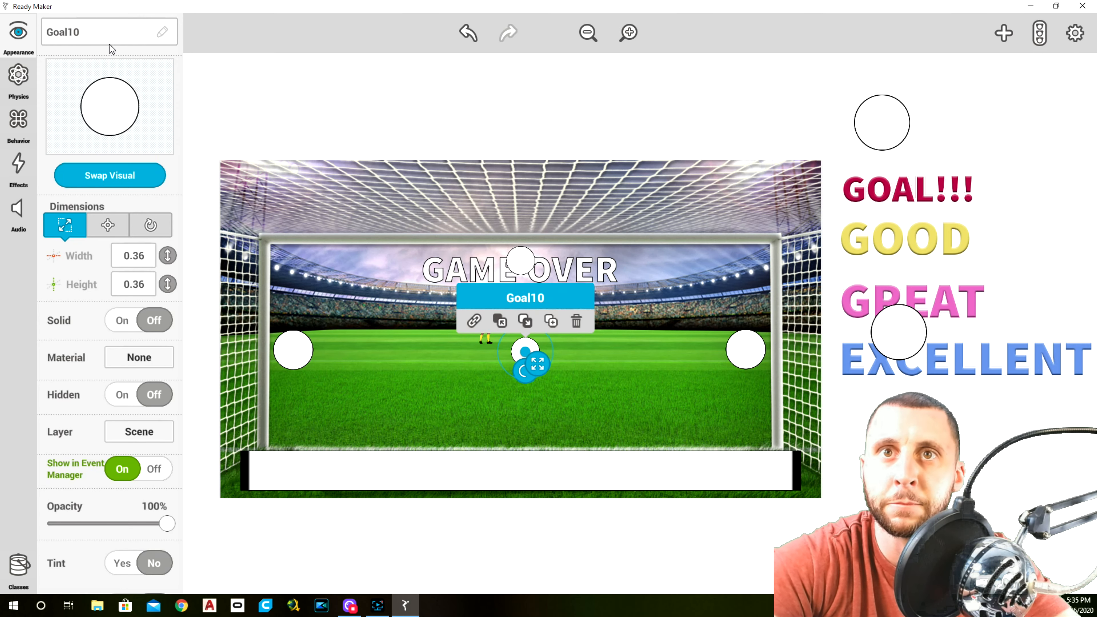
pyautogui.click(280, 83)
# Duplicate Goal10 and place the copy directly beneath it, just above the white bar along the goal line
pyautogui.click(531, 356)
pyautogui.click(551, 321)
pyautogui.moveTo(526, 350); pyautogui.dragTo(527, 430)
# Rename the new circle just above the white bar as Goal11
pyautogui.click(18, 34)
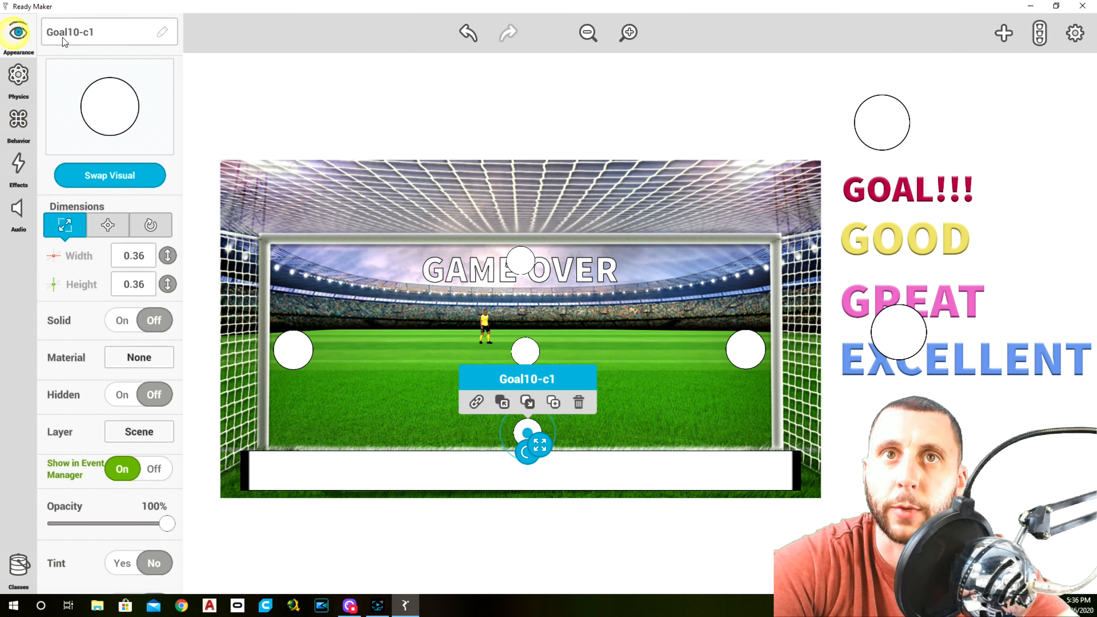
pyautogui.click(107, 34)
pyautogui.press('BackSpace')
pyautogui.press('BackSpace')
pyautogui.press('BackSpace')
pyautogui.press('BackSpace')
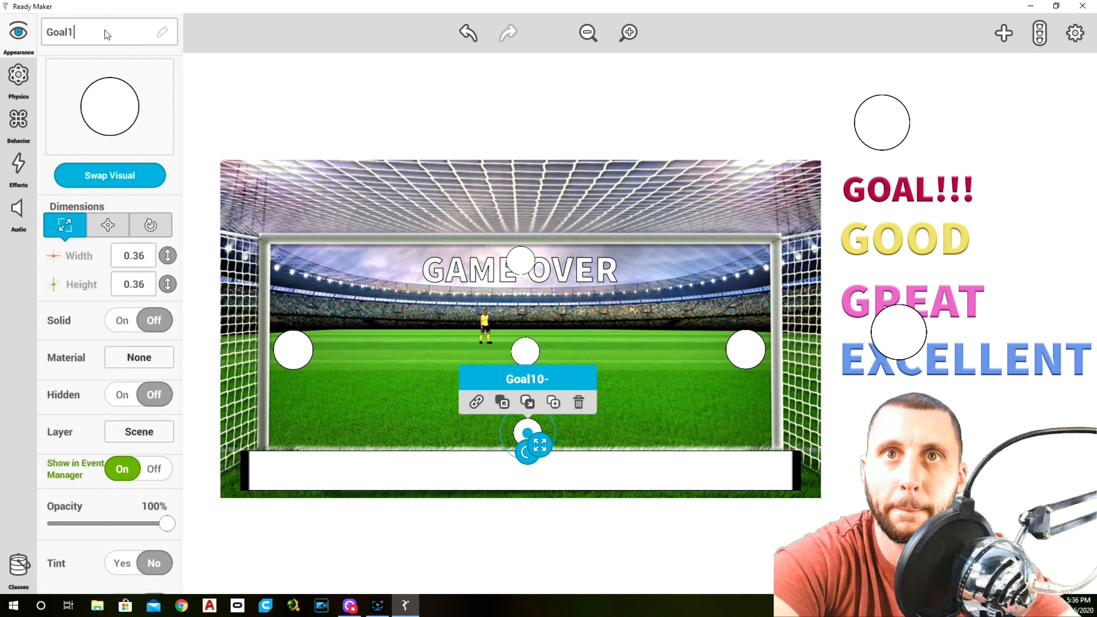
pyautogui.write('1')
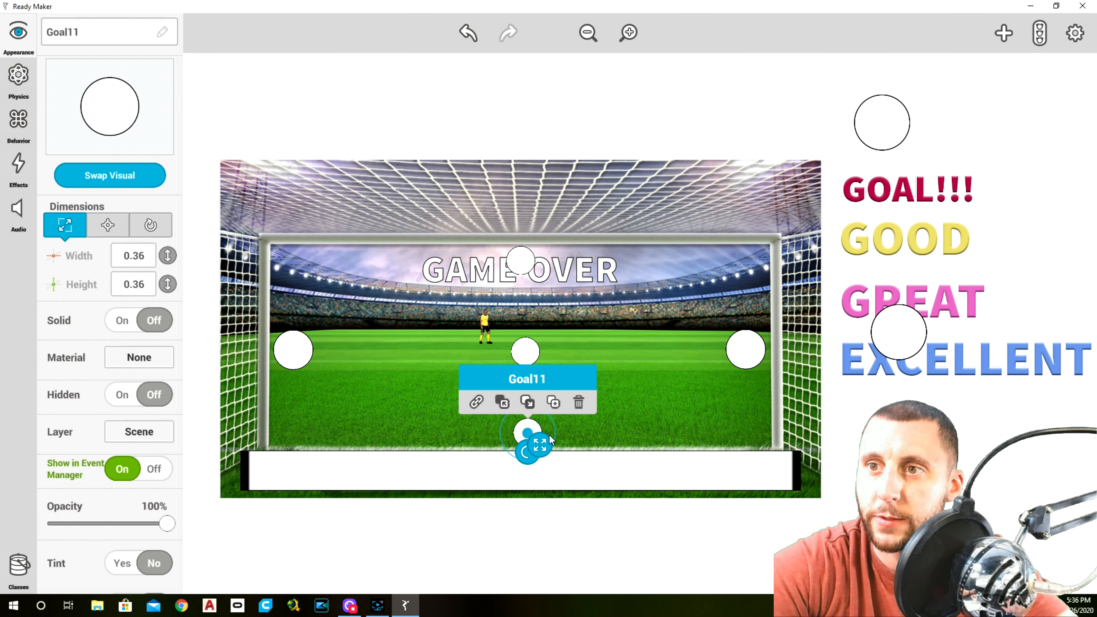
pyautogui.click(554, 403)
pyautogui.moveTo(528, 433); pyautogui.dragTo(611, 517)
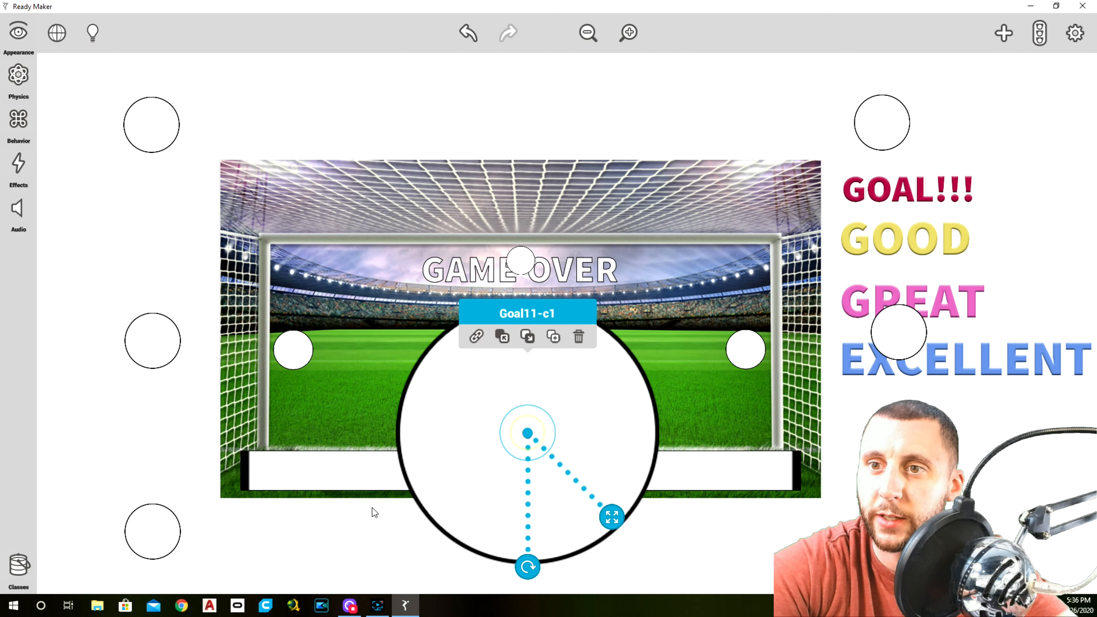
pyautogui.hotkey('ctrl', 'z')
# Duplicate Goal11 and place the copy just below the background image, under the left half of the goal
pyautogui.click(527, 436)
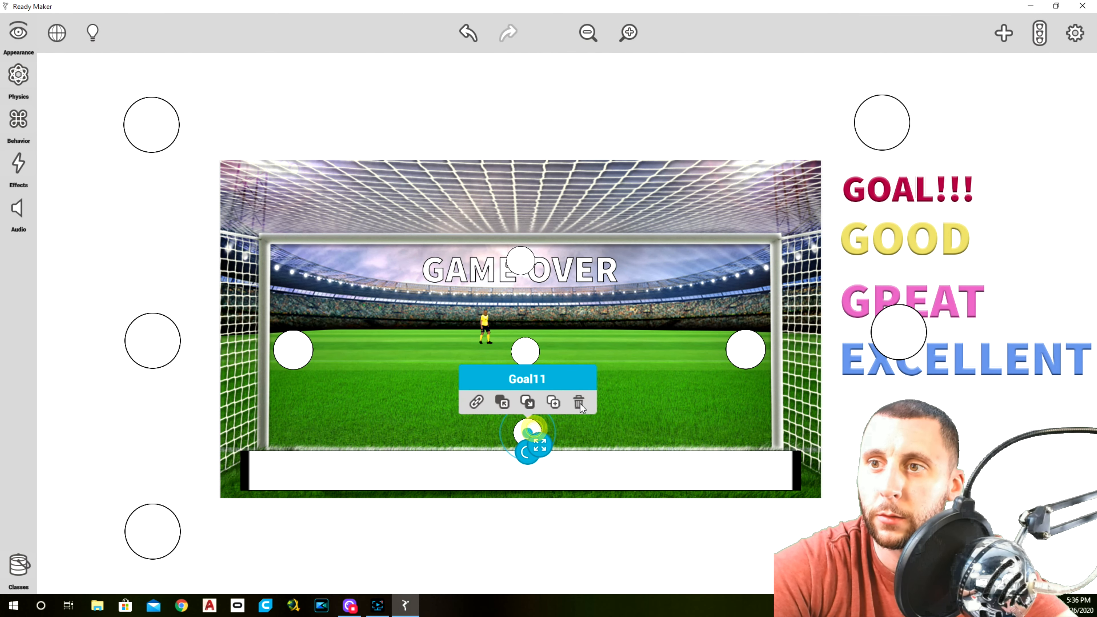
pyautogui.moveTo(526, 432); pyautogui.dragTo(353, 520)
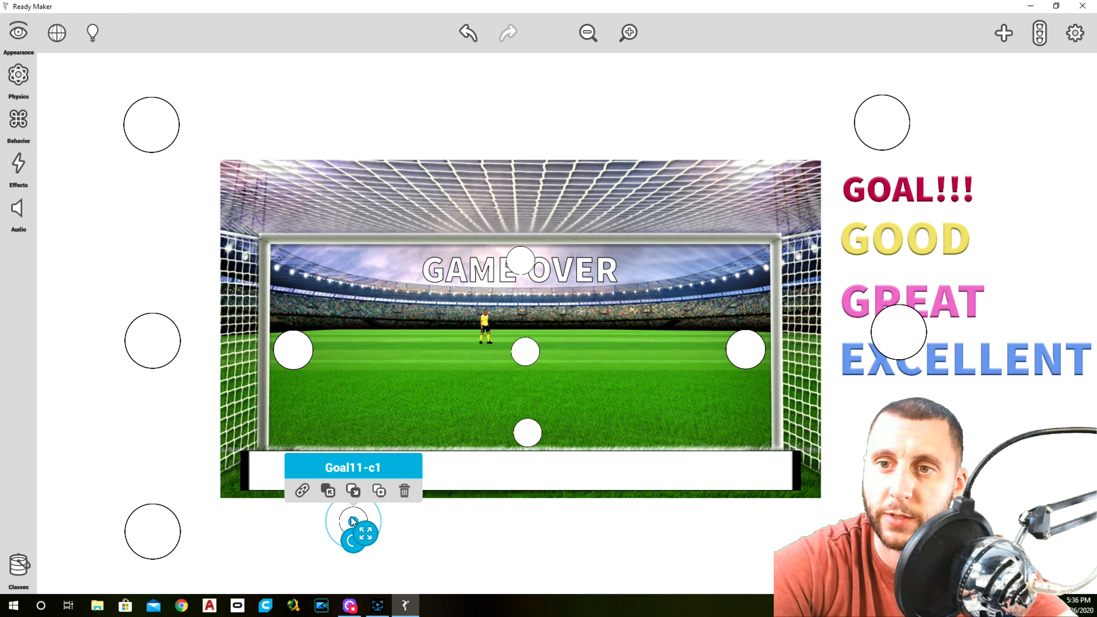
pyautogui.moveTo(353, 521); pyautogui.dragTo(366, 520)
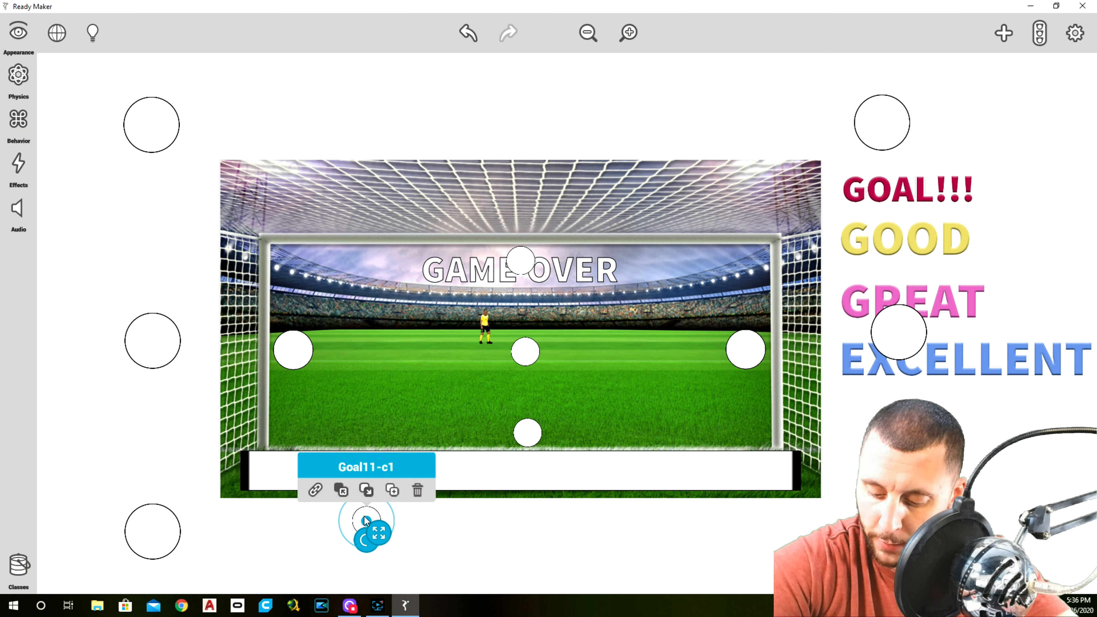
pyautogui.moveTo(365, 521); pyautogui.dragTo(358, 517)
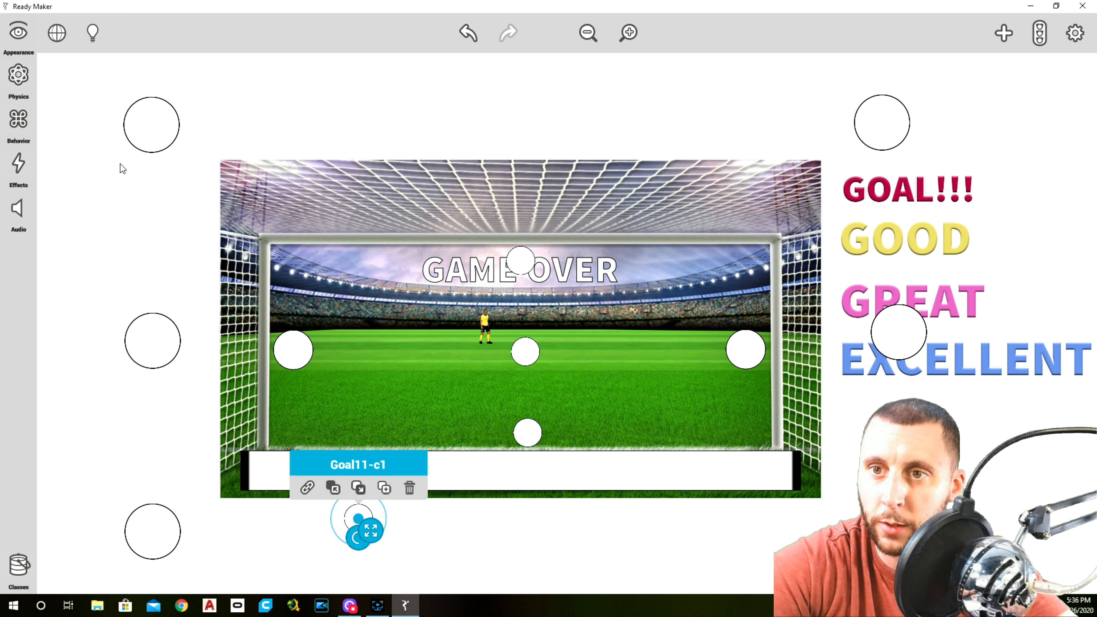
# Rename the circle below the background image as Goal12
pyautogui.click(23, 34)
pyautogui.click(109, 36)
pyautogui.moveTo(115, 32); pyautogui.dragTo(96, 31)
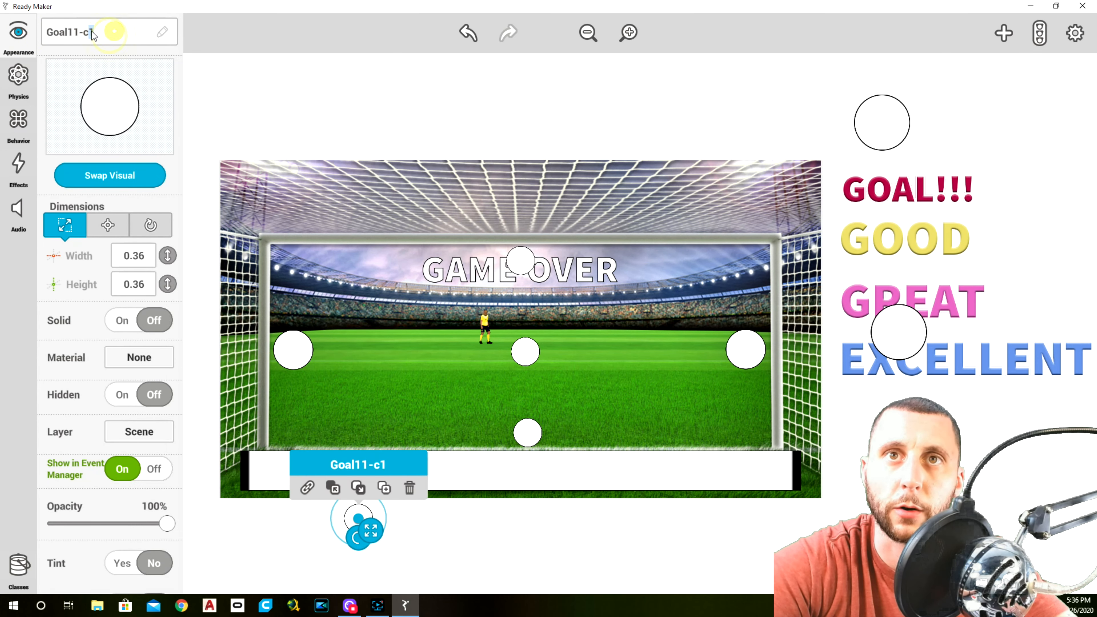
pyautogui.press('BackSpace')
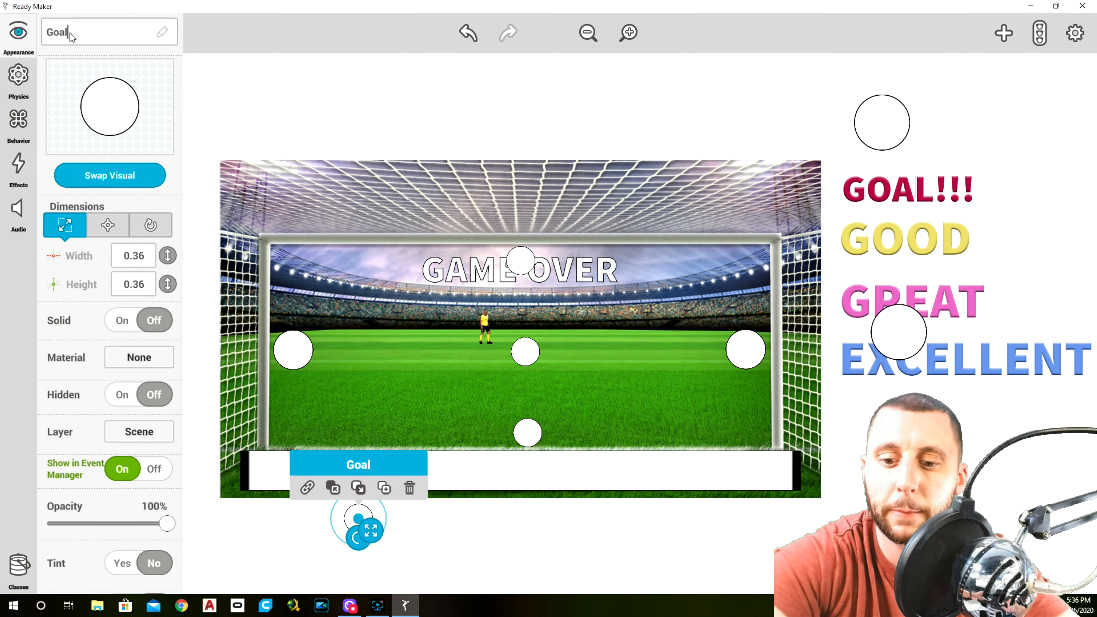
pyautogui.write('12')
pyautogui.click(249, 82)
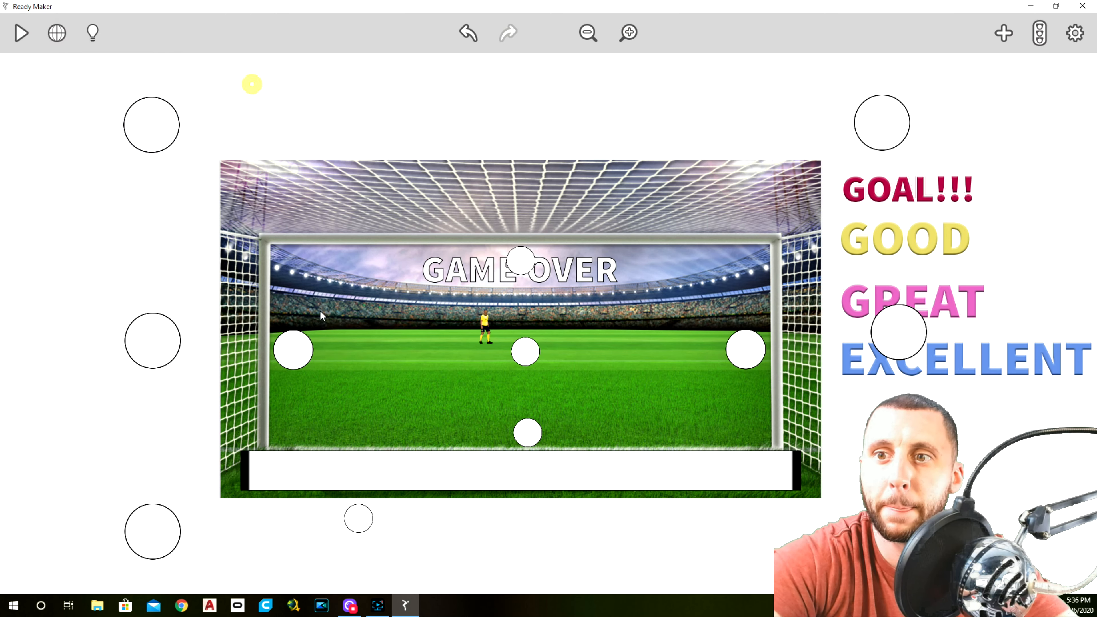
pyautogui.click(358, 519)
pyautogui.click(20, 35)
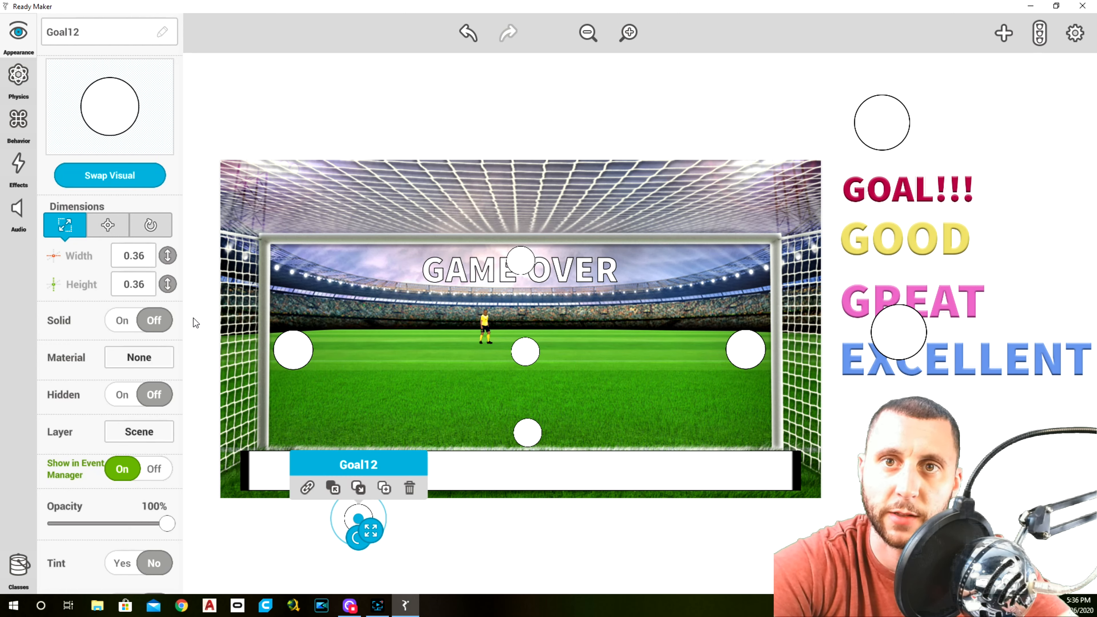
pyautogui.click(387, 485)
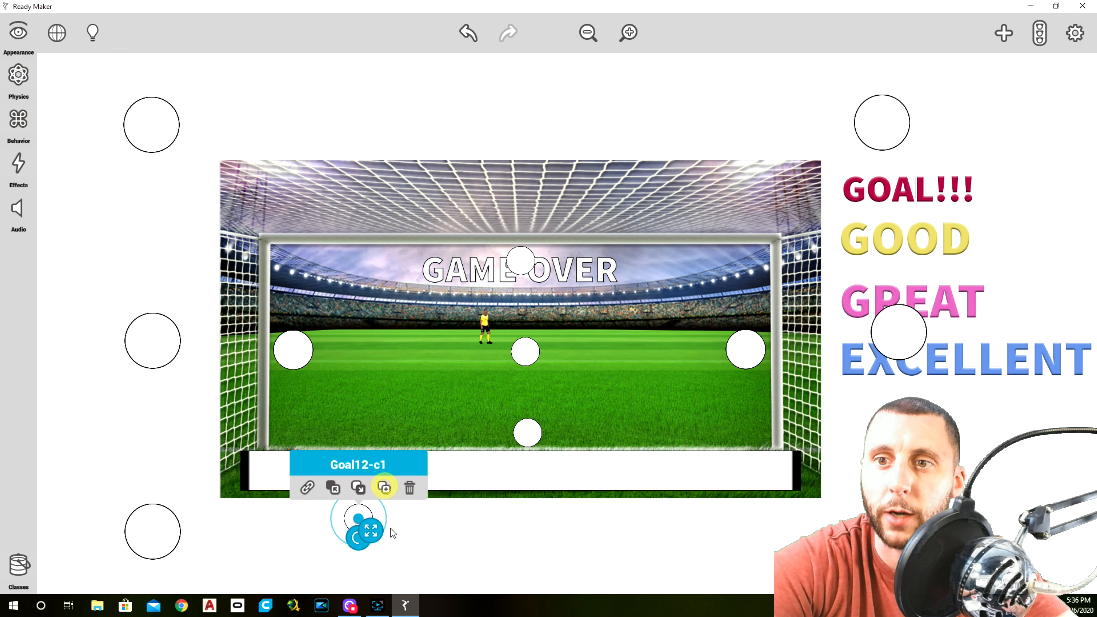
pyautogui.moveTo(370, 531); pyautogui.dragTo(671, 501)
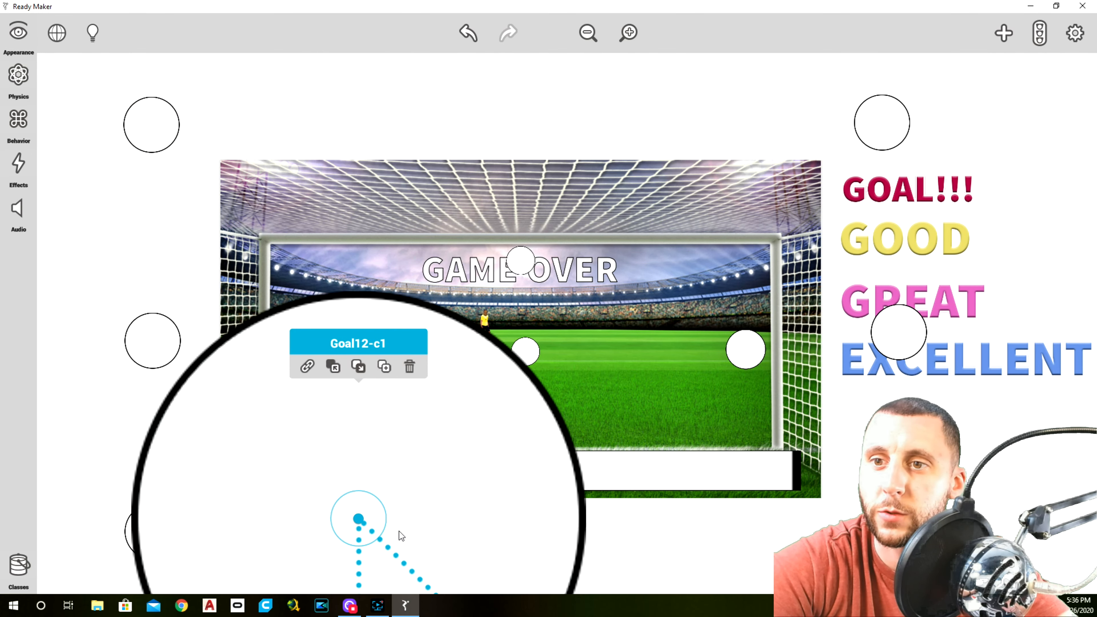
pyautogui.click(406, 370)
# Duplicate Goal12, place the copy at the same height under the goal's right half, and shift Goal12 slightly inward
pyautogui.click(362, 522)
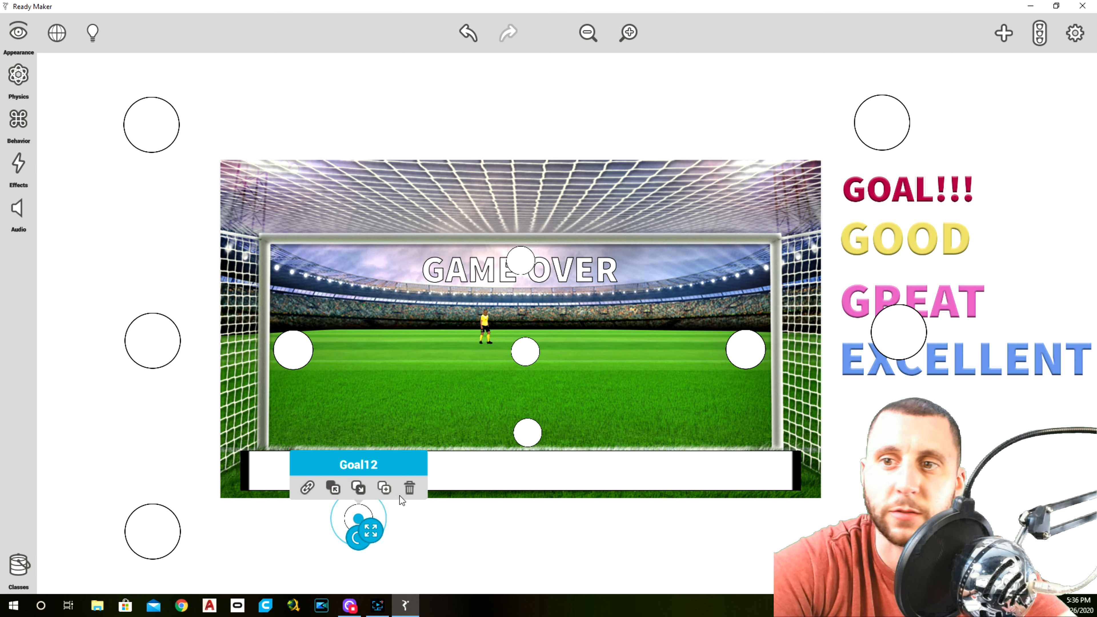
pyautogui.click(384, 487)
pyautogui.moveTo(357, 516); pyautogui.dragTo(446, 521)
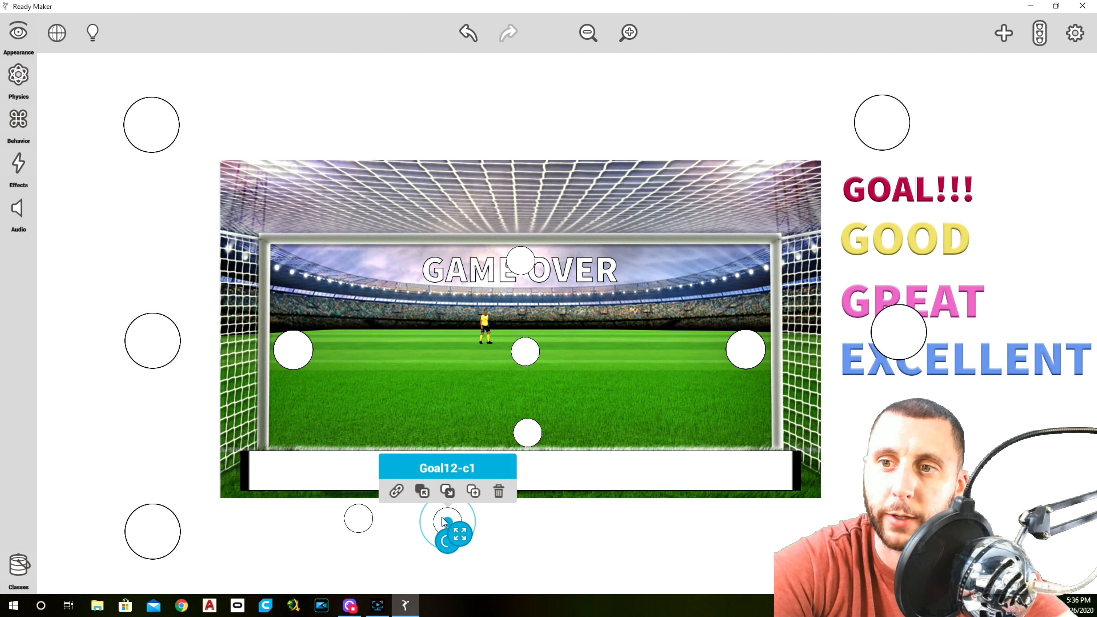
pyautogui.moveTo(446, 521); pyautogui.dragTo(689, 517)
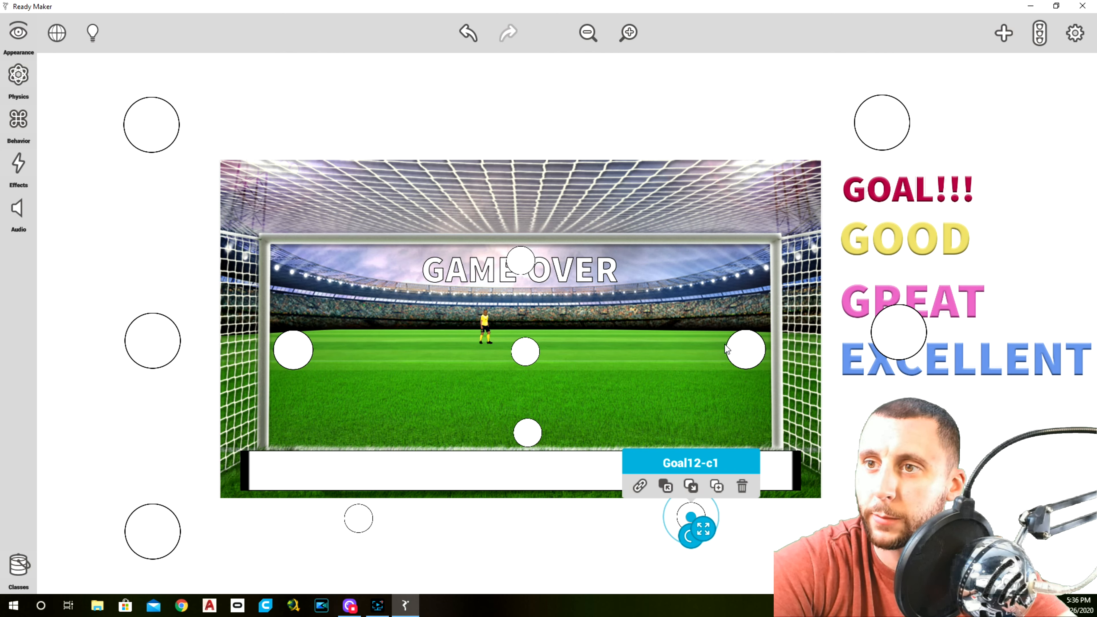
pyautogui.moveTo(691, 516); pyautogui.dragTo(670, 517)
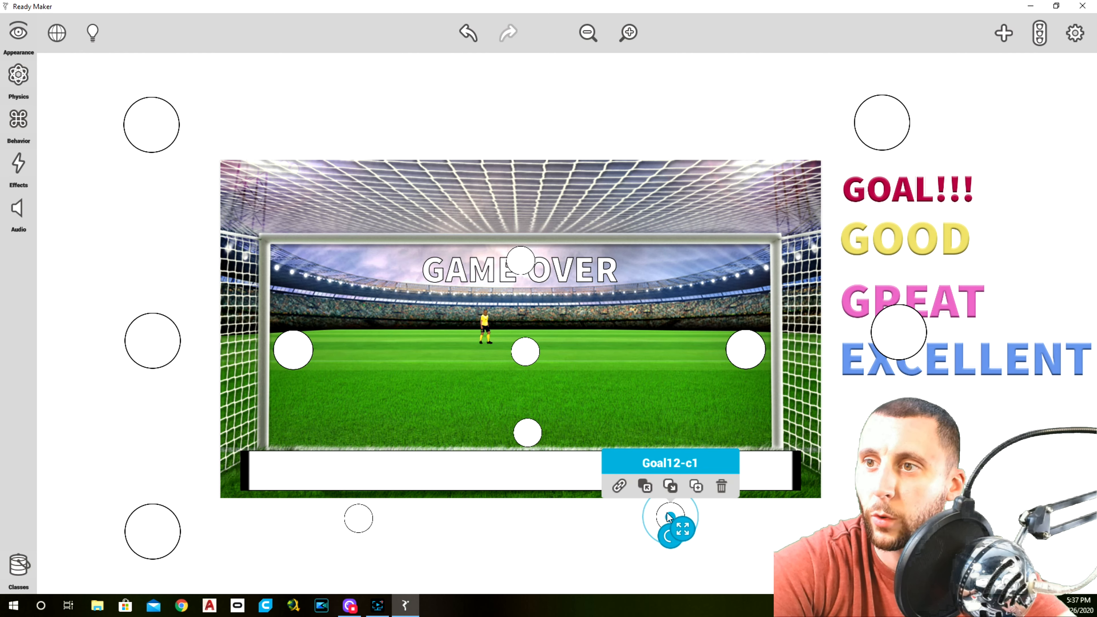
pyautogui.click(358, 518)
pyautogui.moveTo(359, 514); pyautogui.dragTo(392, 514)
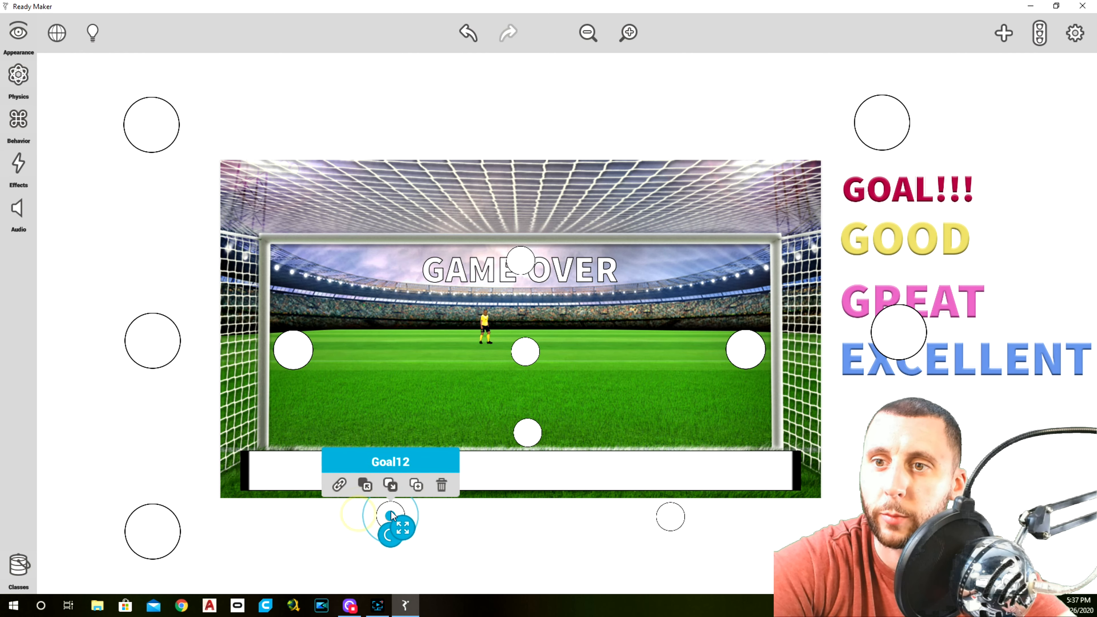
# Rename the copied circle under the right half of the goal as Goal13
pyautogui.click(667, 519)
pyautogui.click(18, 33)
pyautogui.click(109, 35)
pyautogui.moveTo(103, 31); pyautogui.dragTo(74, 35)
pyautogui.press('BackSpace')
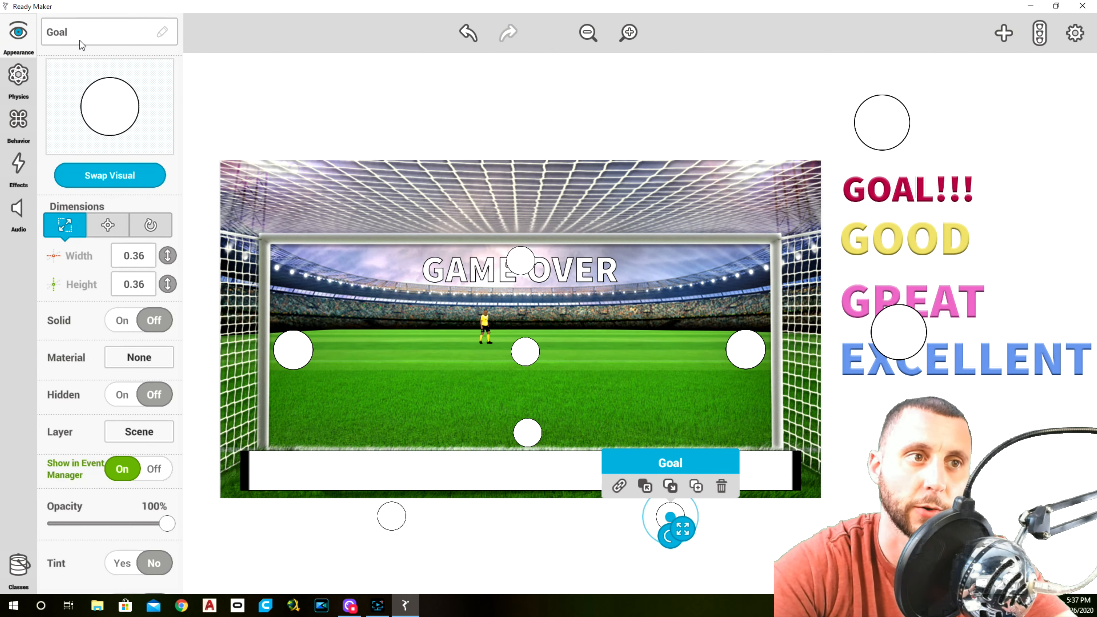
pyautogui.write('13')
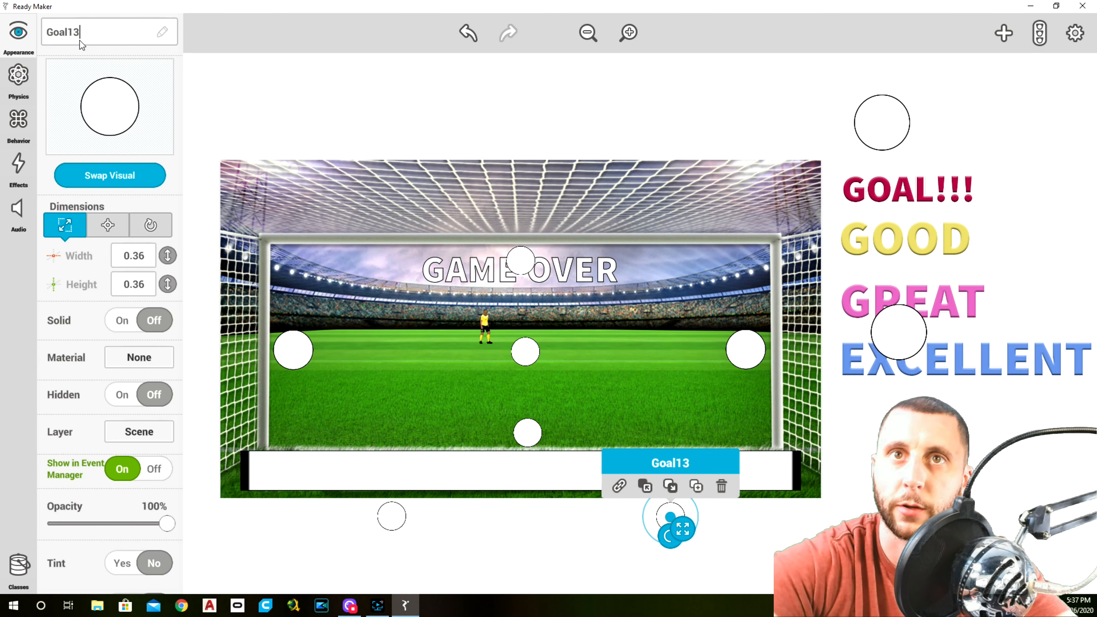